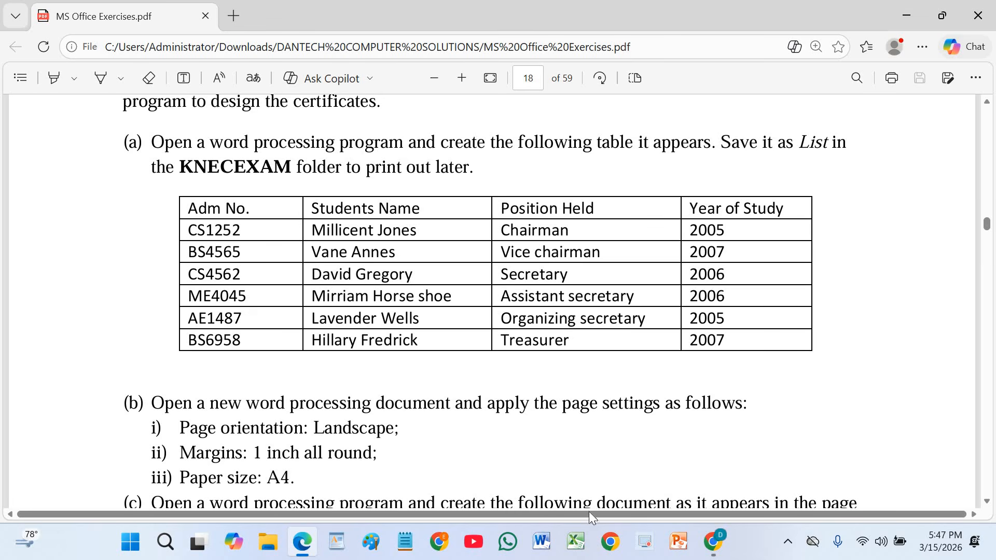
Switch to Microsoft Word, zoom the blank document to 150%, and insert a table with 4 columns and 7 rows.
click(542, 539)
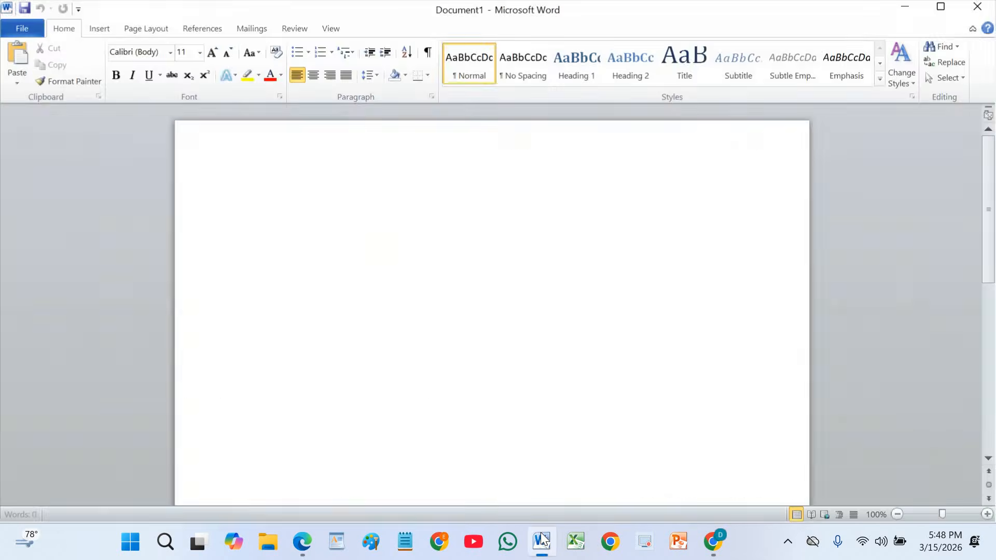
click(811, 102)
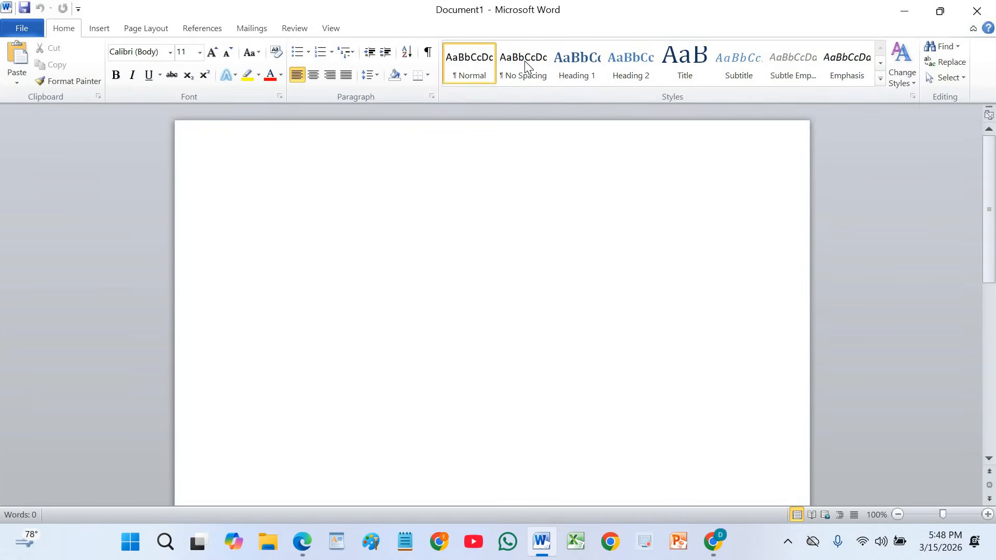
click(988, 515)
click(987, 514)
click(988, 514)
click(988, 515)
click(987, 514)
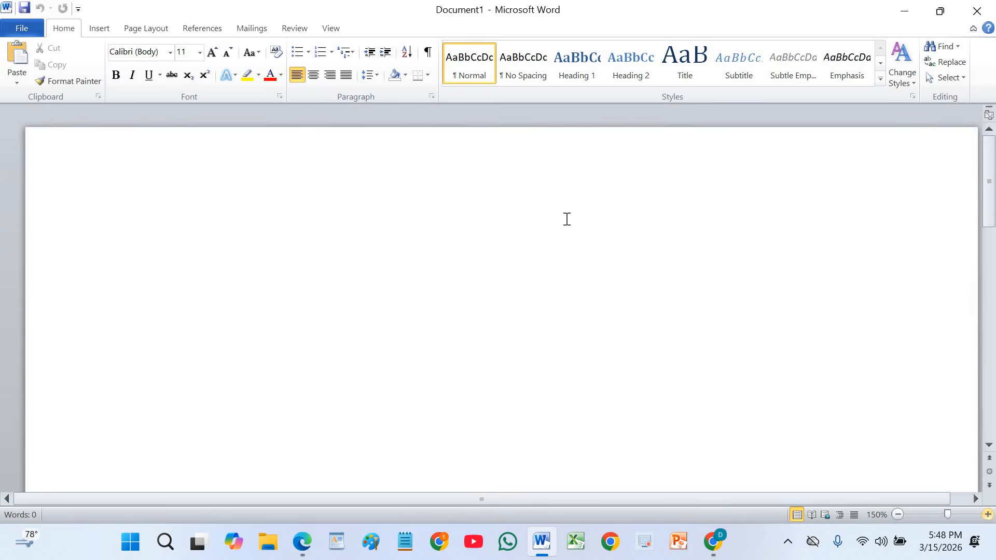
click(98, 30)
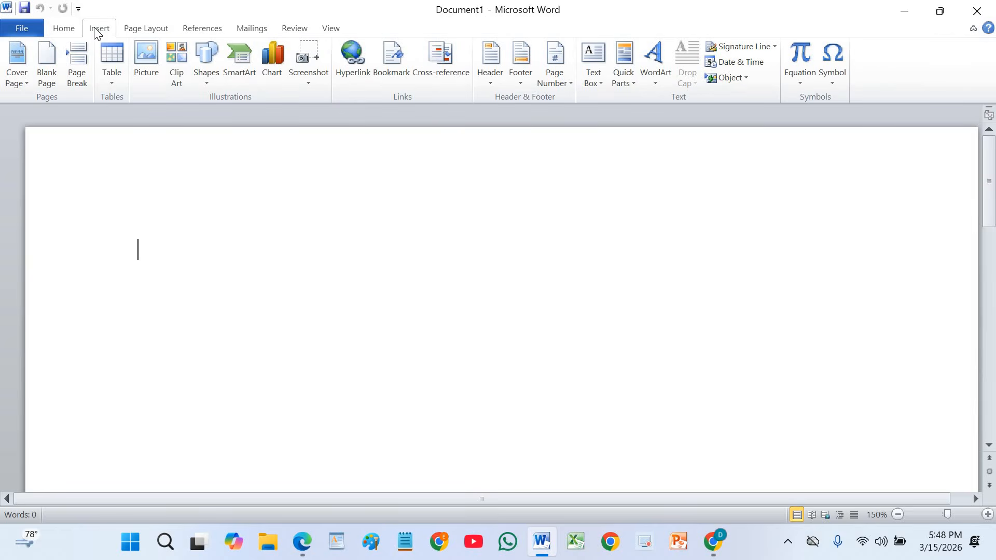
click(109, 58)
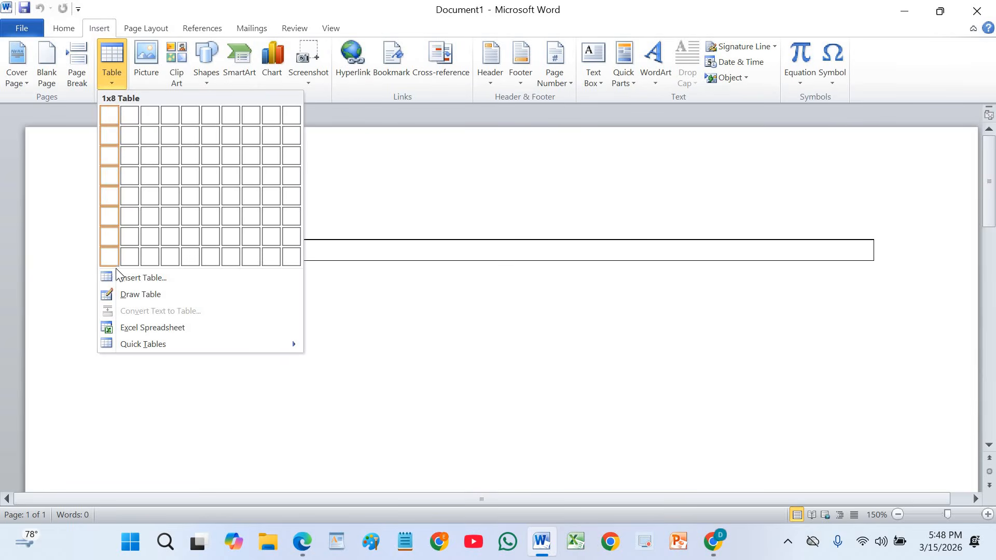
click(128, 278)
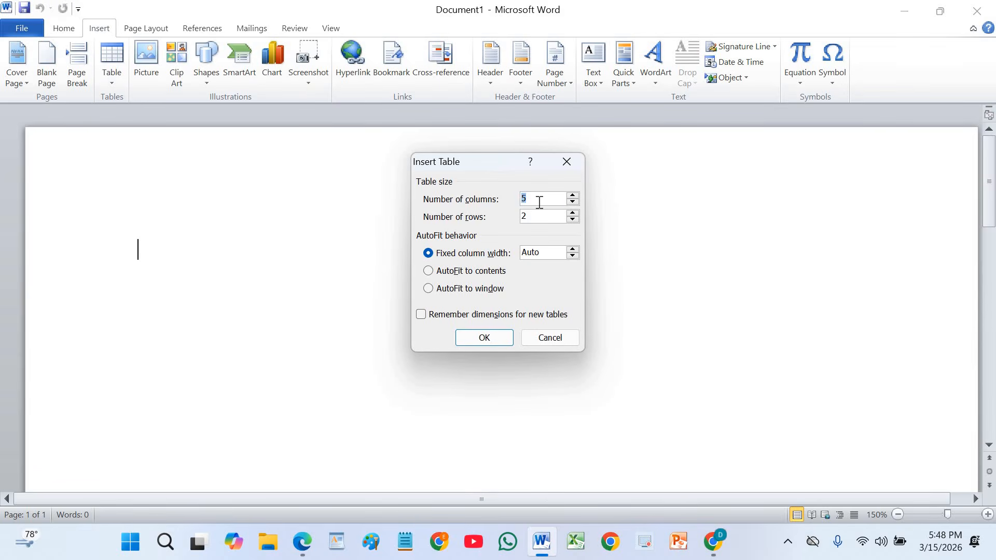
click(573, 201)
click(572, 212)
click(572, 212)
click(572, 213)
click(573, 212)
click(573, 213)
click(483, 338)
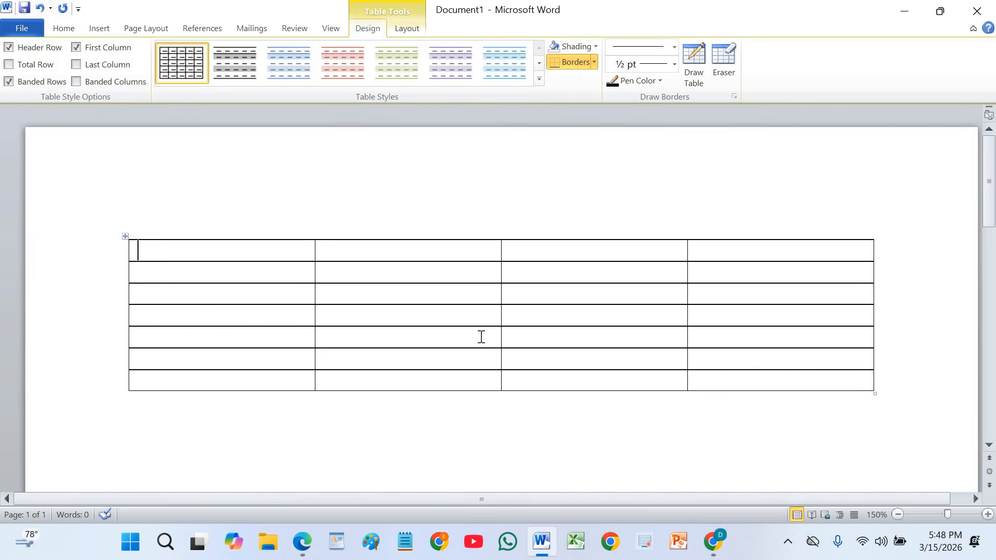
Enter the heading Adm No in the first header cell and add Adm to the spelling dictionary.
key(Tab)
text(A)
key(BackSpace)
key(shift+Tab)
text(Adm No)
key(Tab)
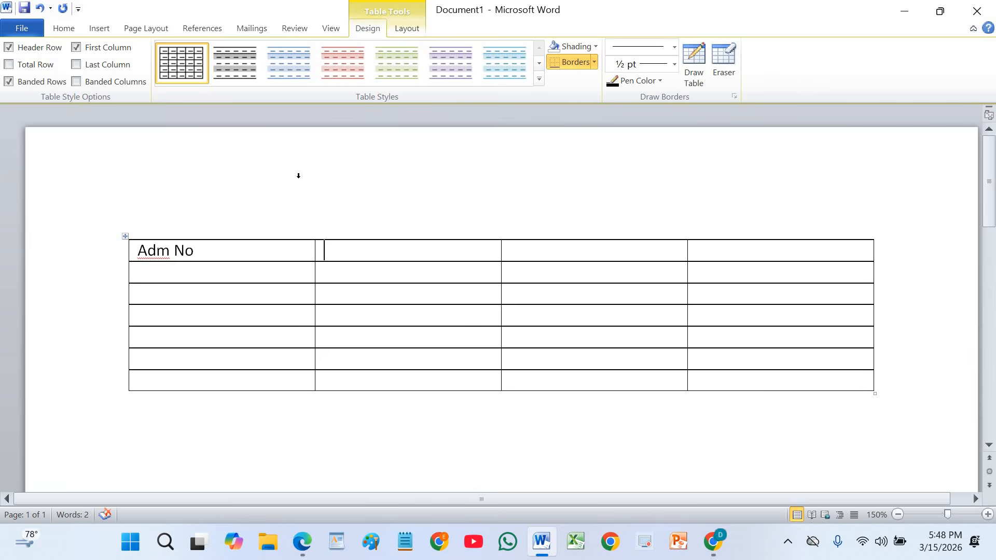
right_click(157, 254)
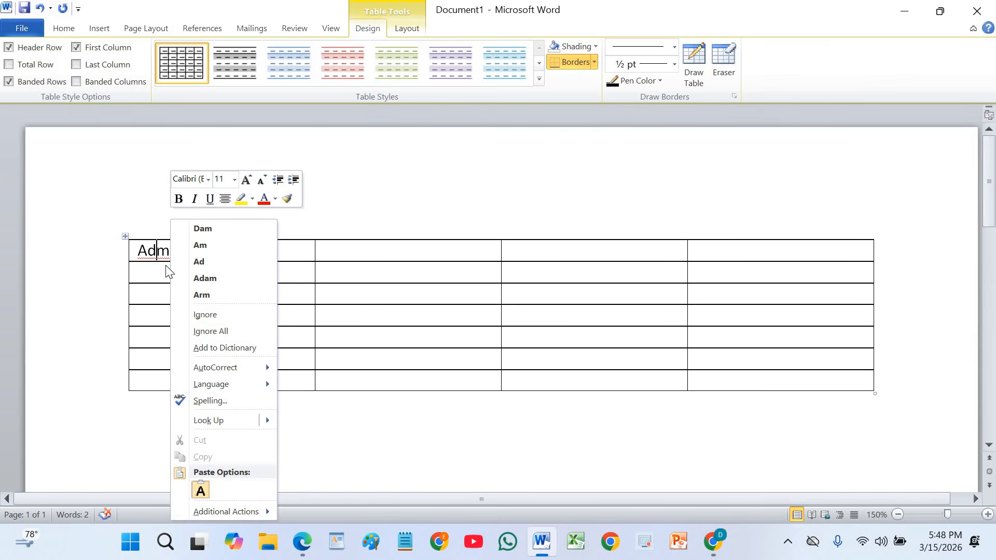
click(217, 354)
Enter the heading Student’s Name in the second header cell.
click(328, 252)
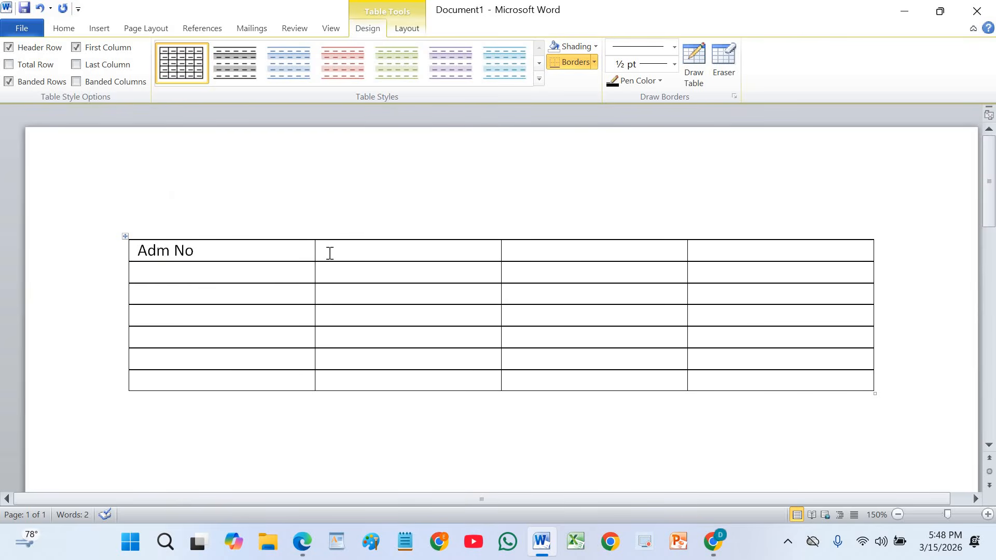
text(Stude)
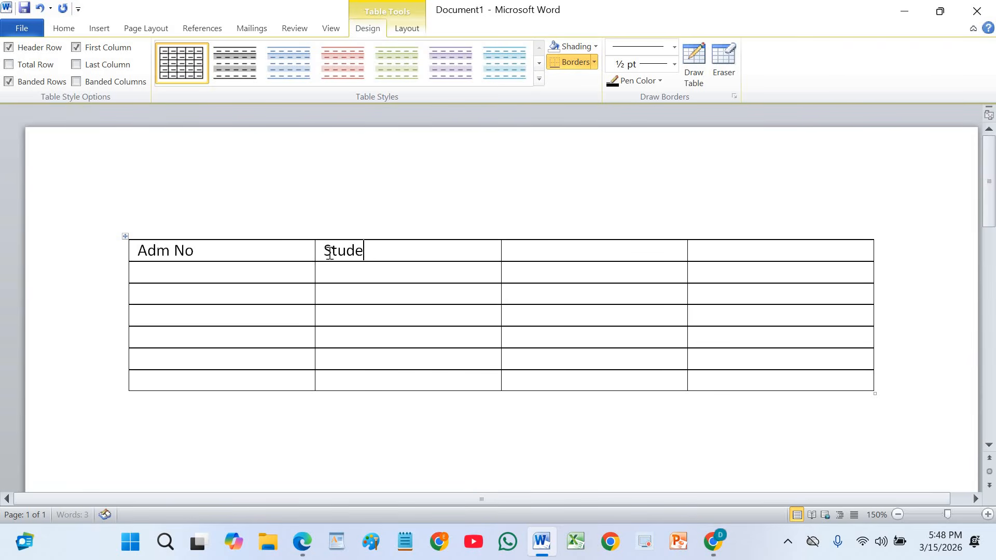
text(nts)
key(BackSpace)
text(')
text(s N)
text(ame)
key(Tab)
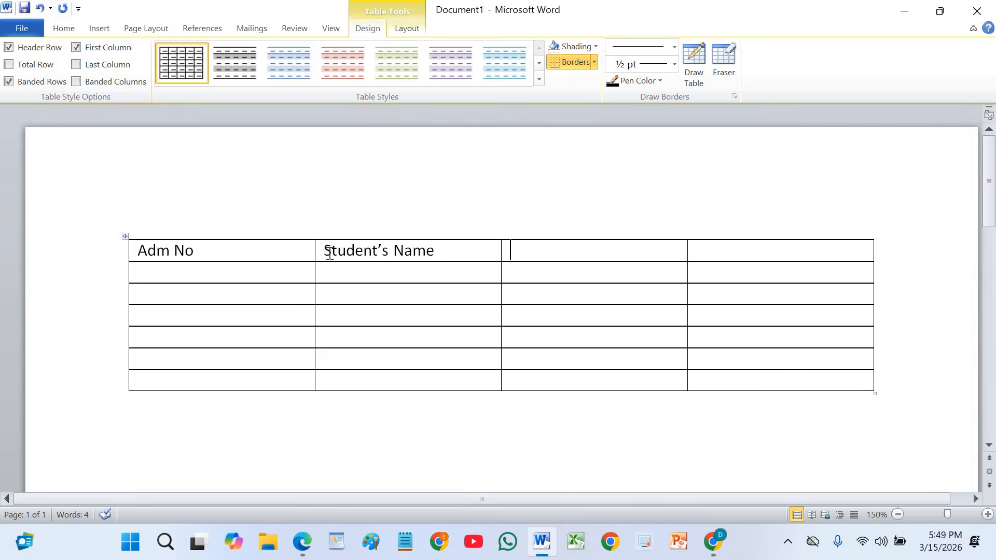
Enter the headings Position Held and Year of Study in the third and fourth header cells.
text(Positio)
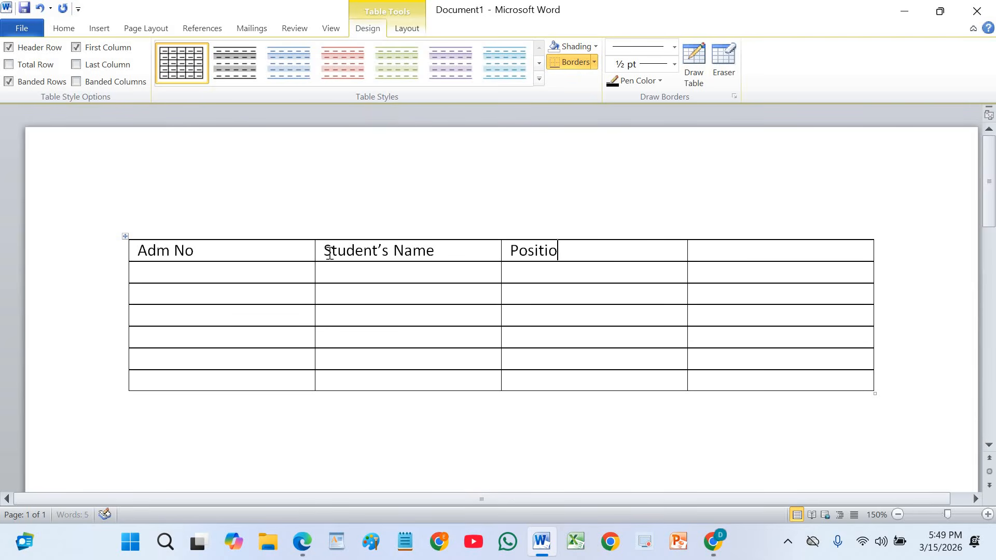
text(n Held)
key(Tab)
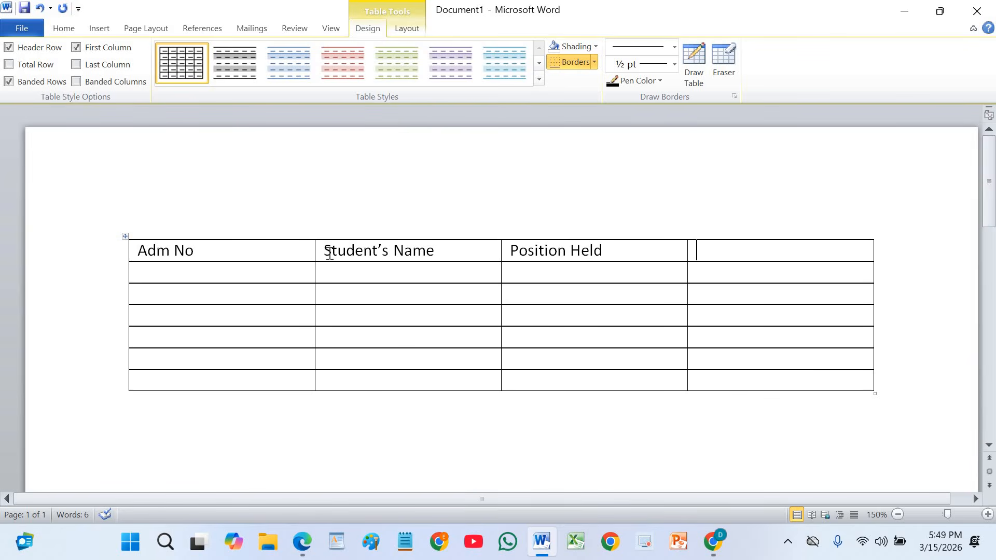
text(Year of Study)
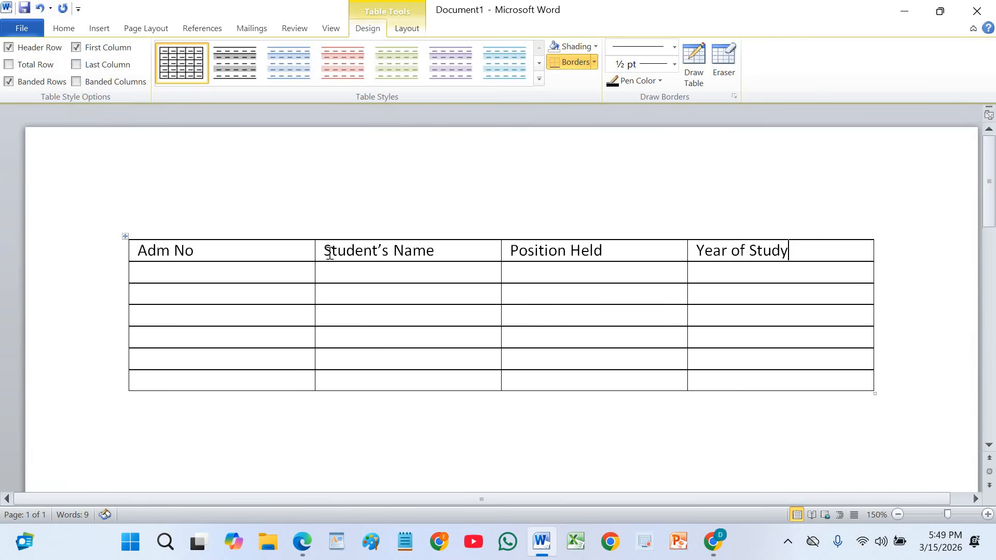
Enter the first three students' admission numbers from the exercise sheet down the Adm No column.
key(Down)
key(Left)
key(Left)
key(Left)
key(Left)
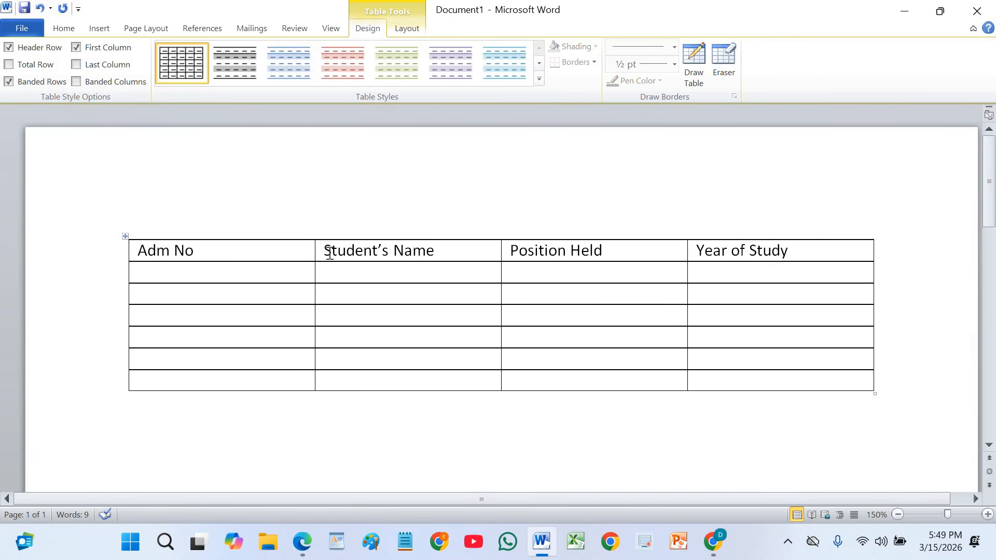
key(Right)
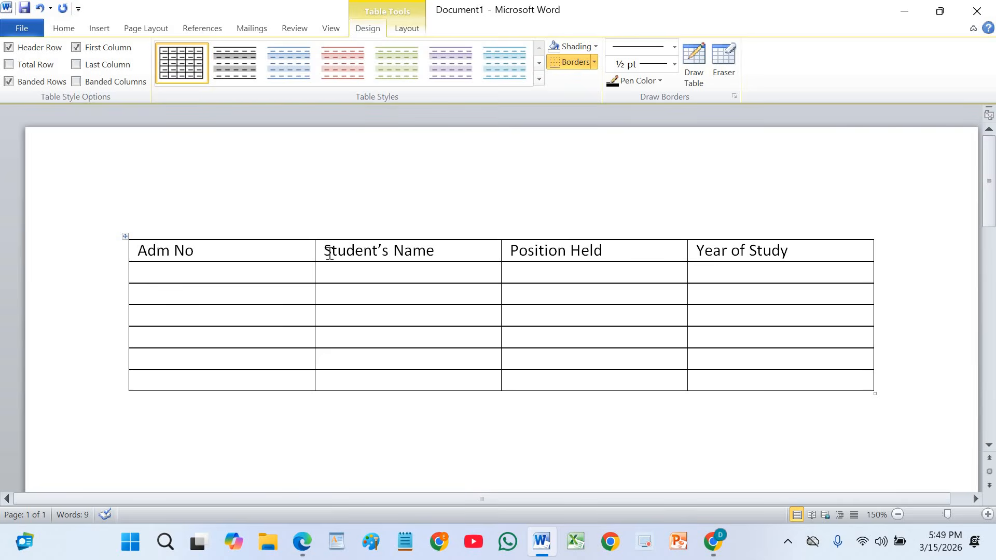
text(CS1252)
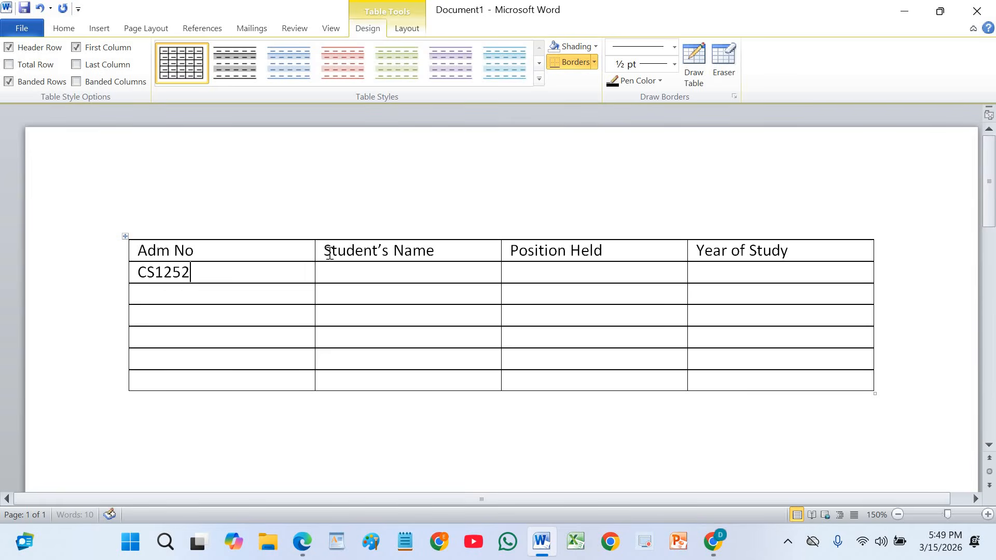
key(Down)
text(BS4565)
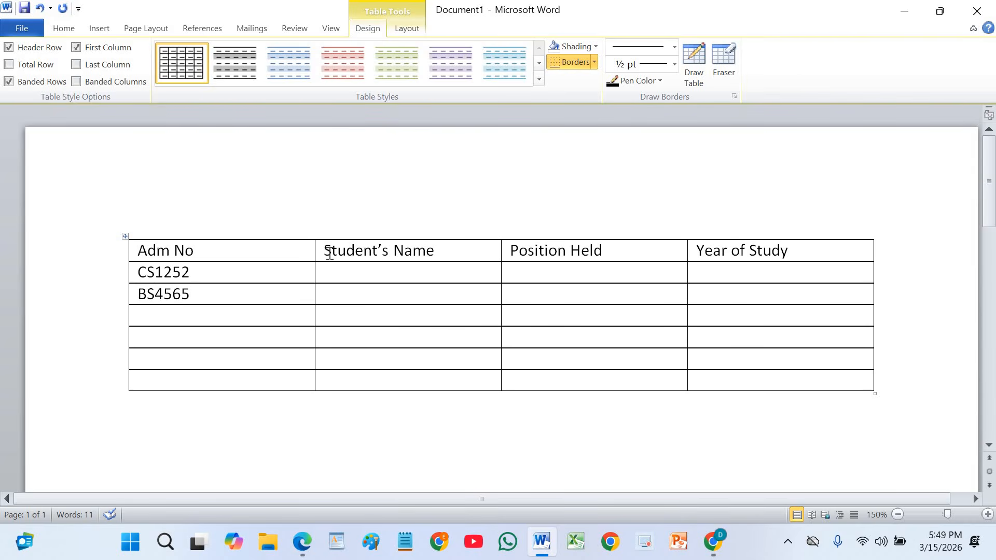
key(Down)
text(CS4562)
Enter the remaining three students' admission numbers in the last rows of the Adm No column.
key(Down)
text(ME)
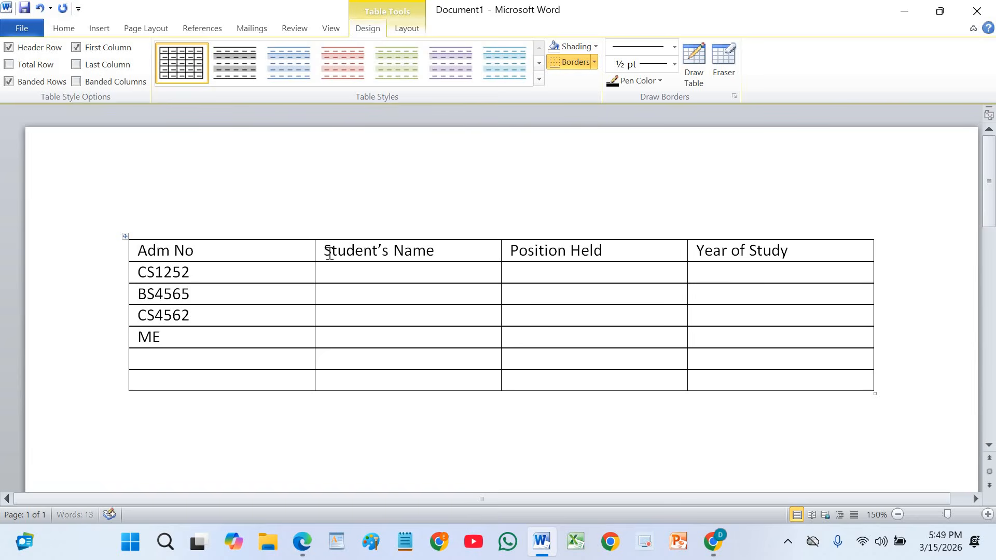
text(4045)
key(Down)
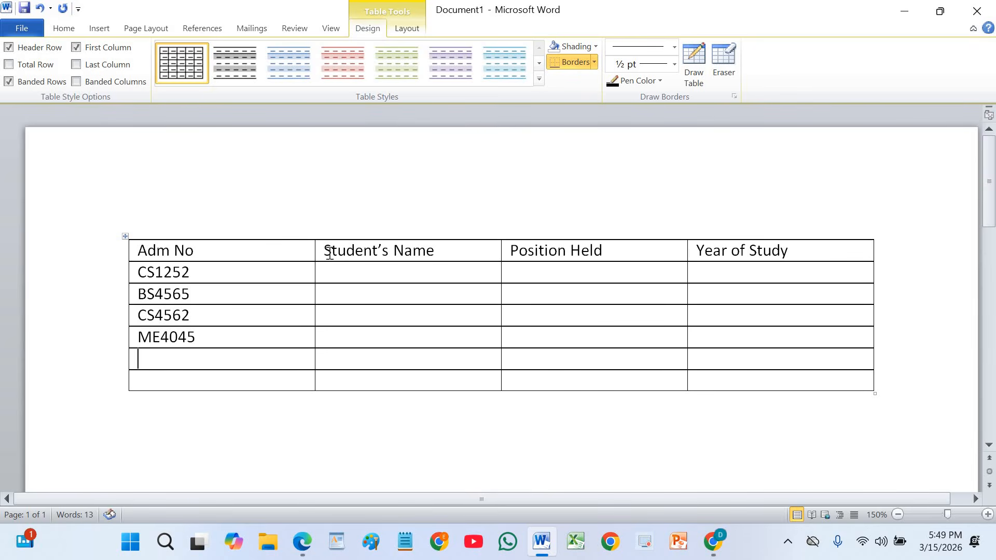
text(AE1487)
key(Down)
text(BS)
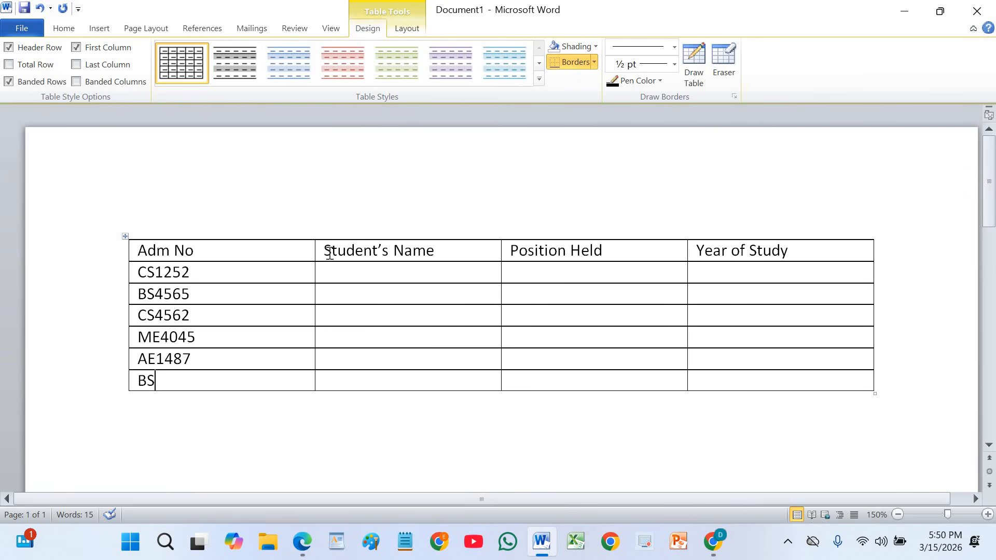
text(6958)
Enter the first student's full name in the first data row of the Student’s Name column.
key(Tab)
key(Up)
key(Up)
key(Up)
key(Up)
key(Up)
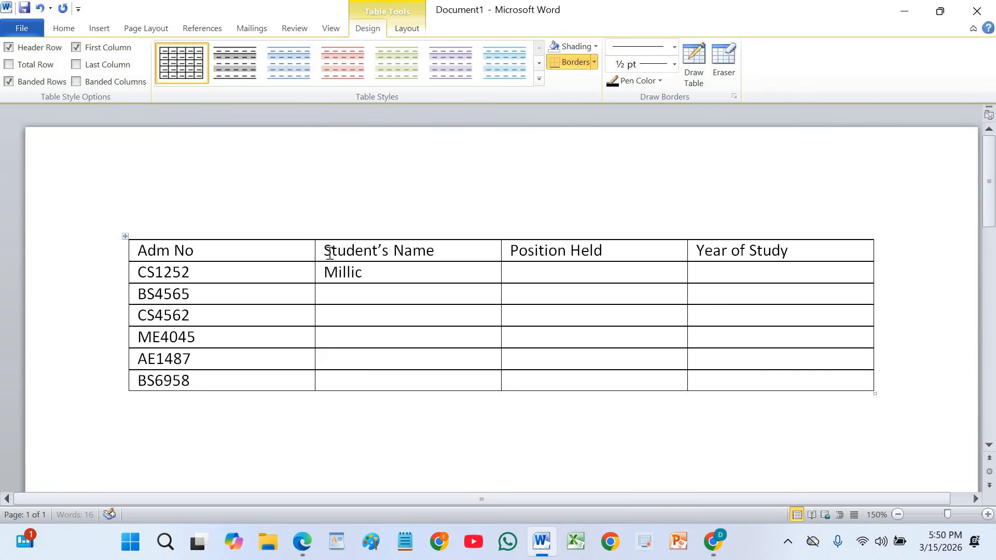
key(Down)
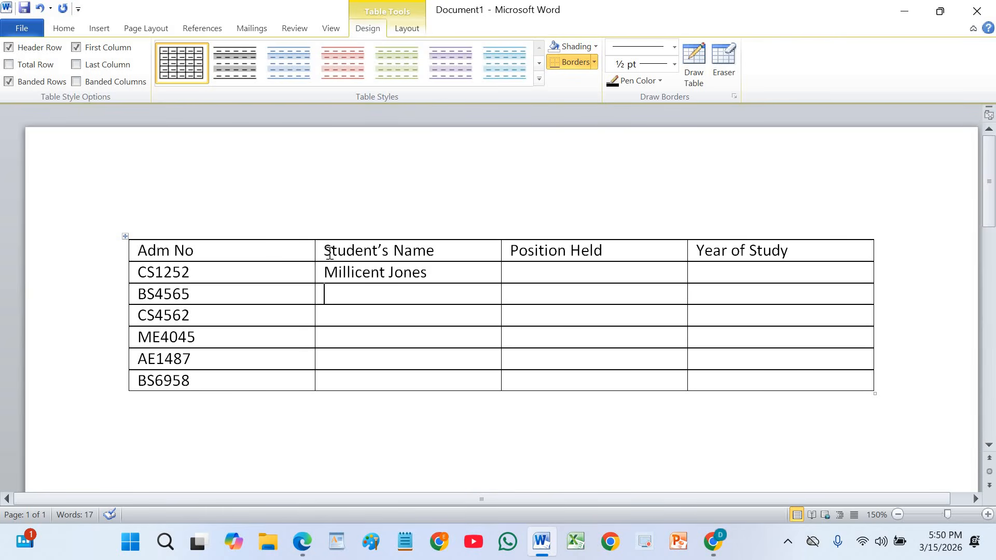
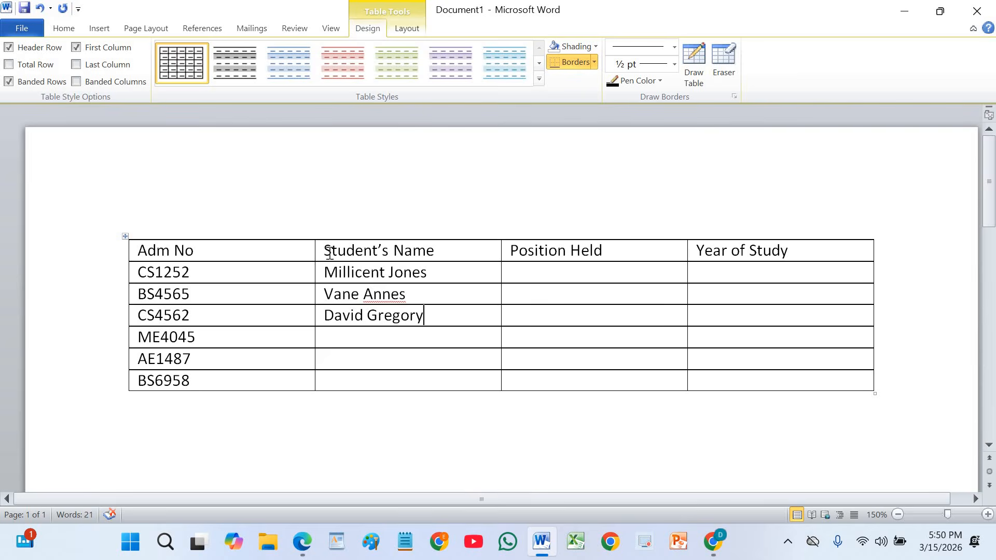
Enter the second, third and fourth students' full names down the Student’s Name column.
key(Down)
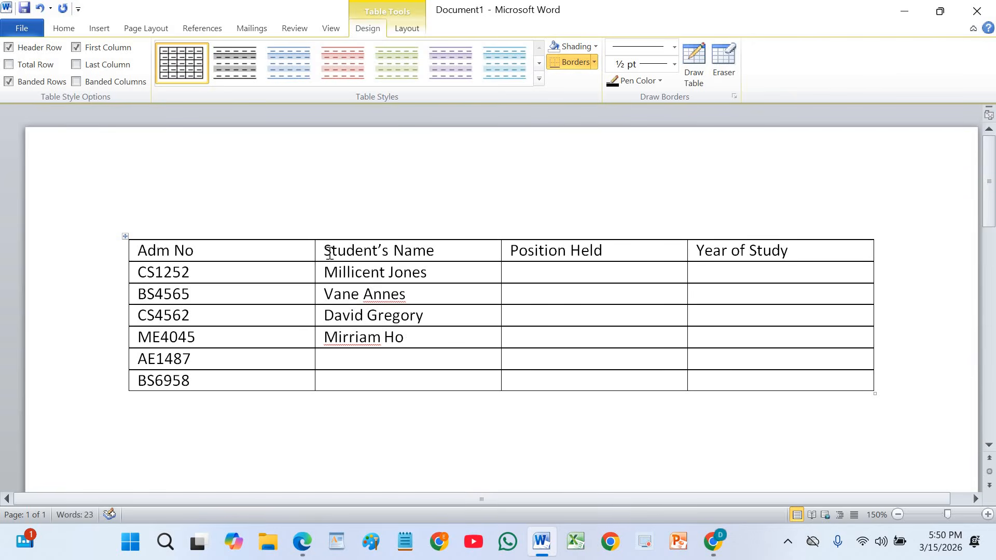
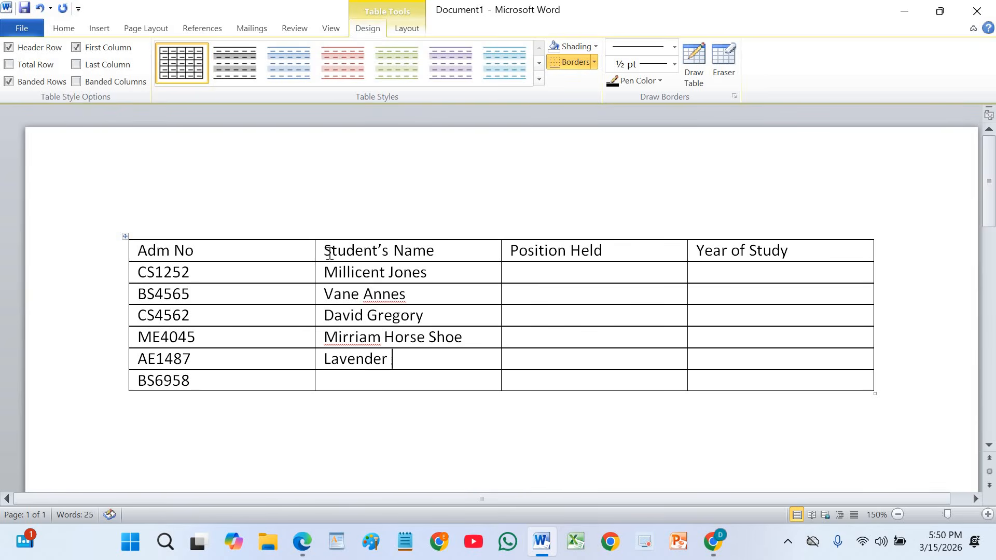
Enter the fifth and sixth students' full names in the last two rows of the Student’s Name column.
key(Down)
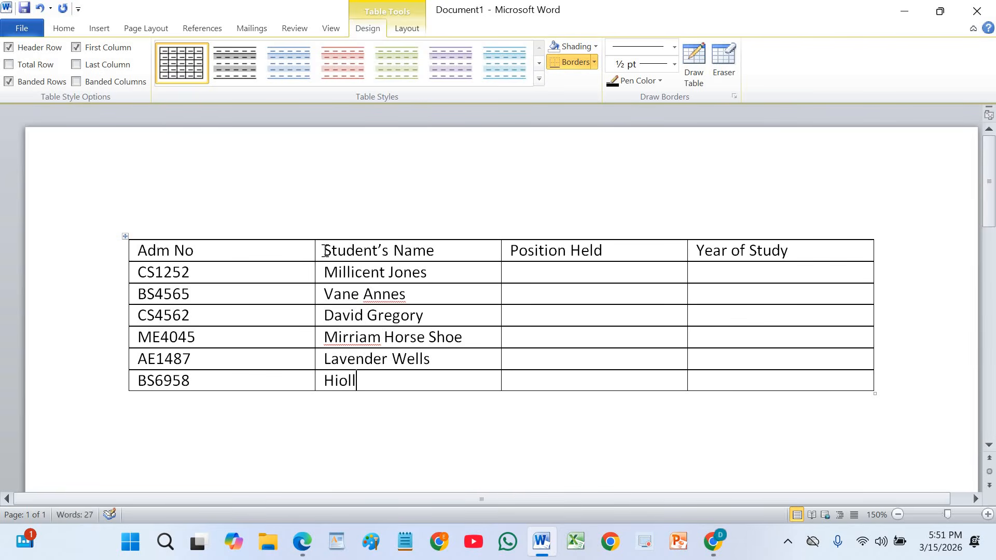
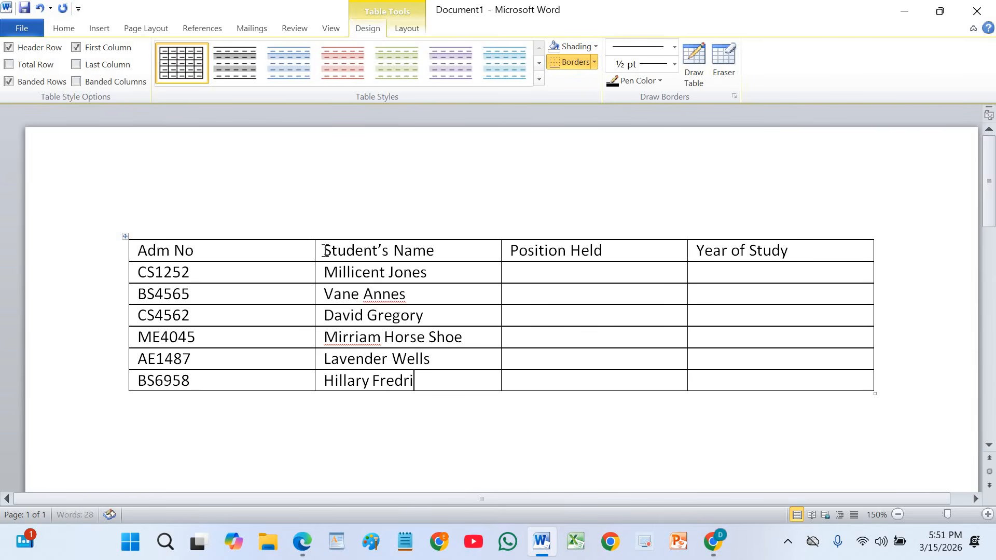
Add the flagged names in the second and fourth data rows to the spelling dictionary.
right_click(378, 296)
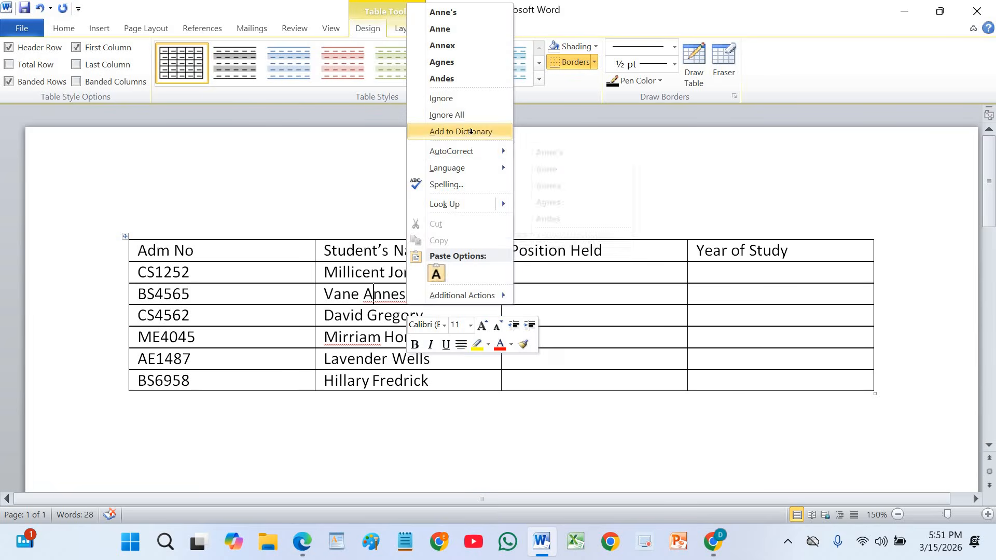
click(471, 132)
right_click(361, 342)
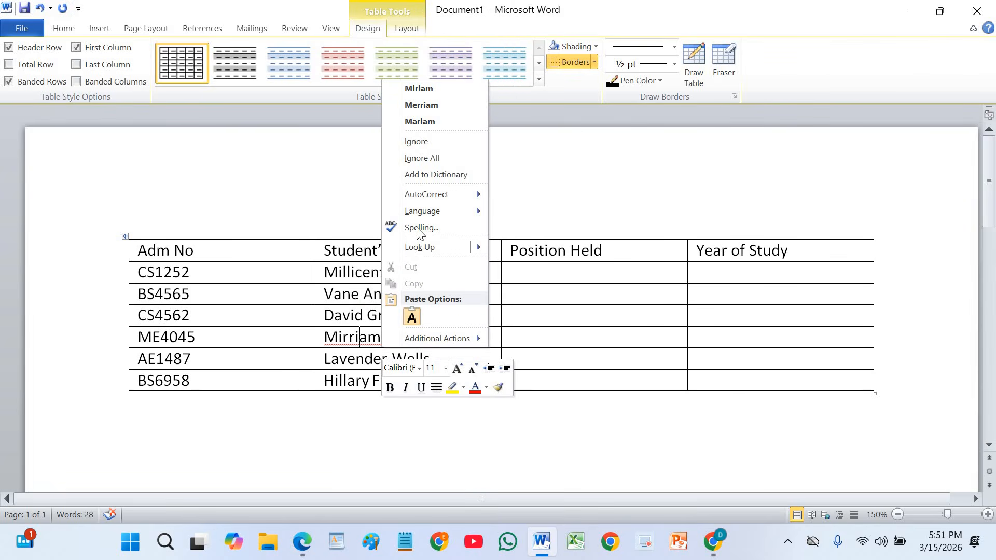
click(442, 176)
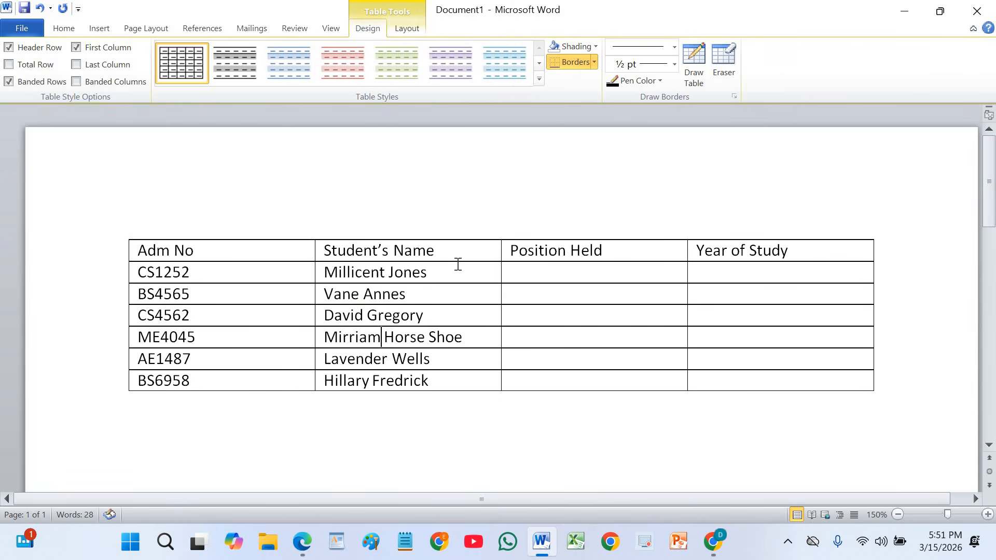
Enter Chairman as the first student's position in the Position Held column.
click(535, 271)
text(Chairman)
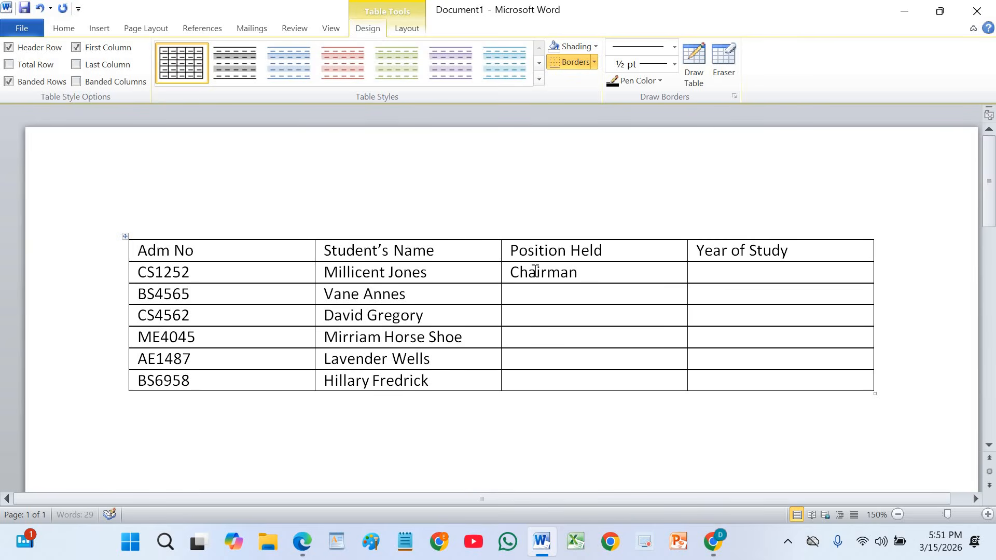
Enter Vice Chairman and Secretary as the second and third students' positions in the Position Held column.
key(Down)
text(Vice Chairman)
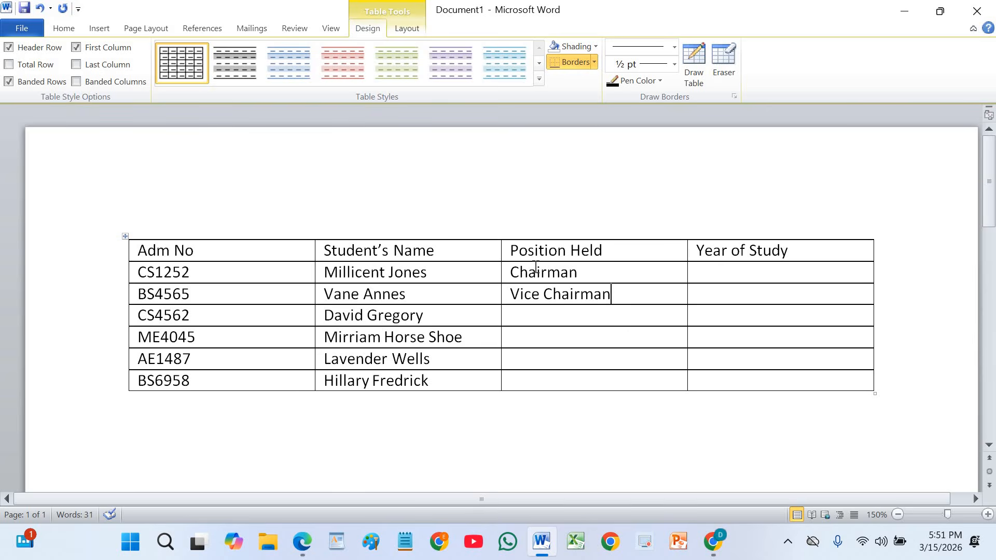
key(Down)
text(Sece)
key(BackSpace)
text(retary)
text(Assistant)
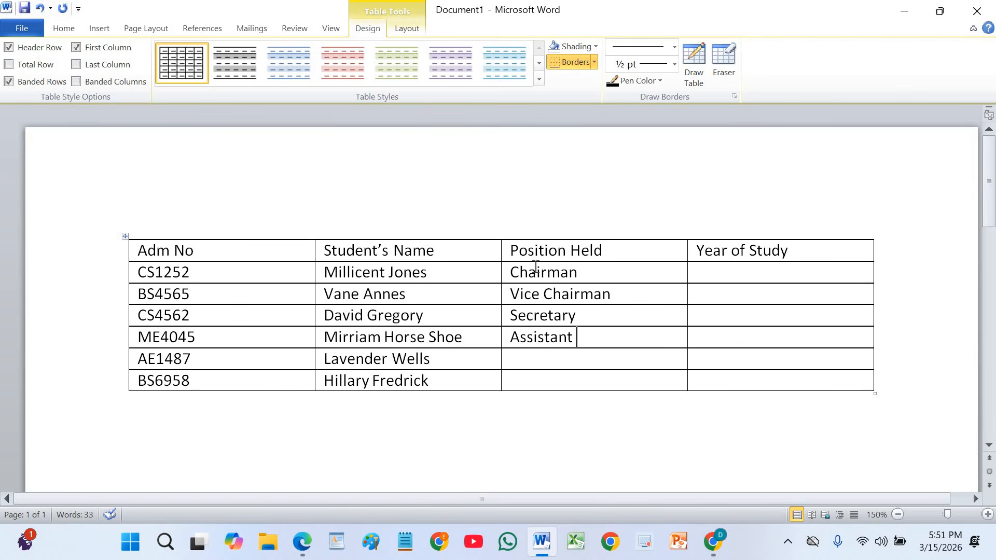
Enter Assistant Secretary as the fourth student's position, correcting the misspelled word.
text(Secer)
key(BackSpace)
key(BackSpace)
text(retrary)
key(BackSpace)
key(BackSpace)
key(BackSpace)
key(BackSpace)
text(aryO)
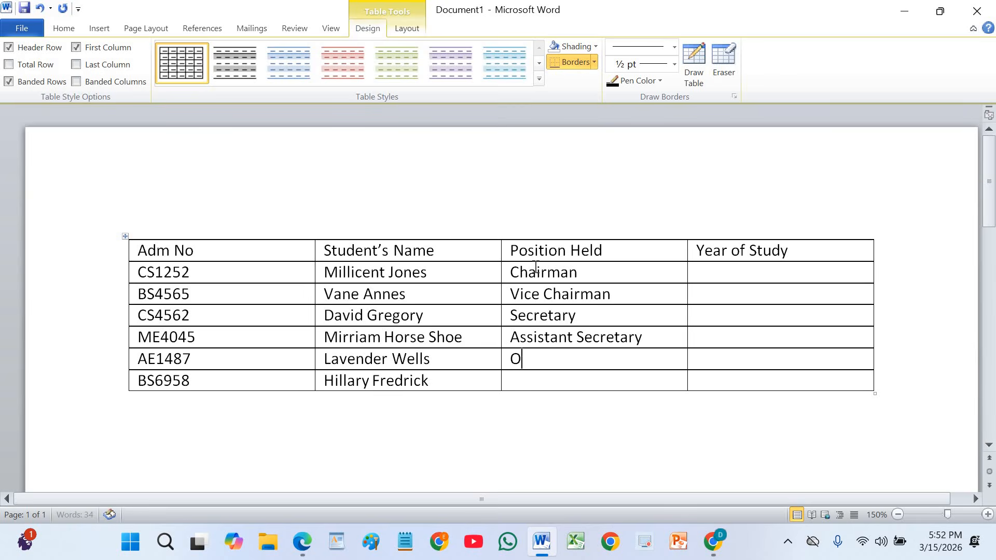
text(rganizim)
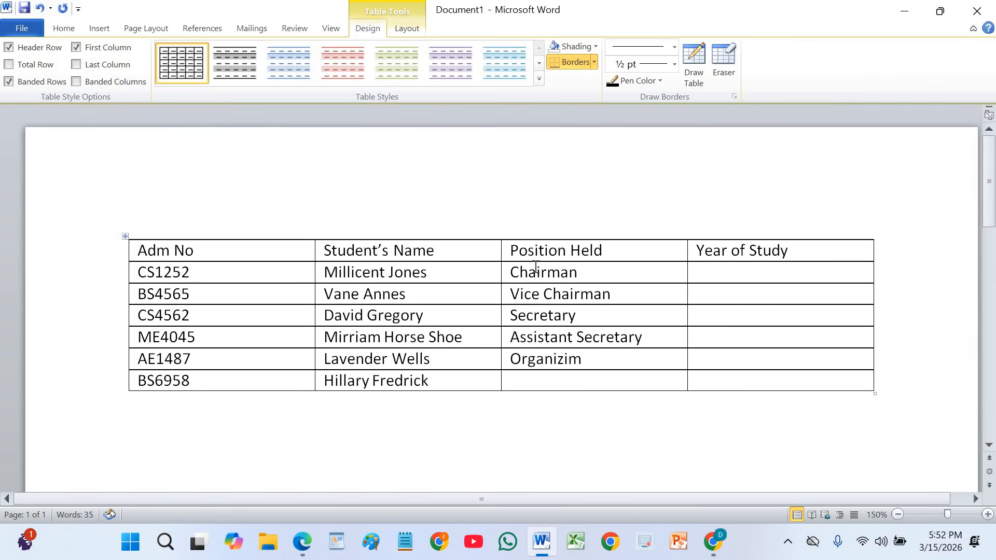
Enter Organizing Secretary and Treasurer as the fifth and sixth students' positions.
key(BackSpace)
text(ng Secretrary)
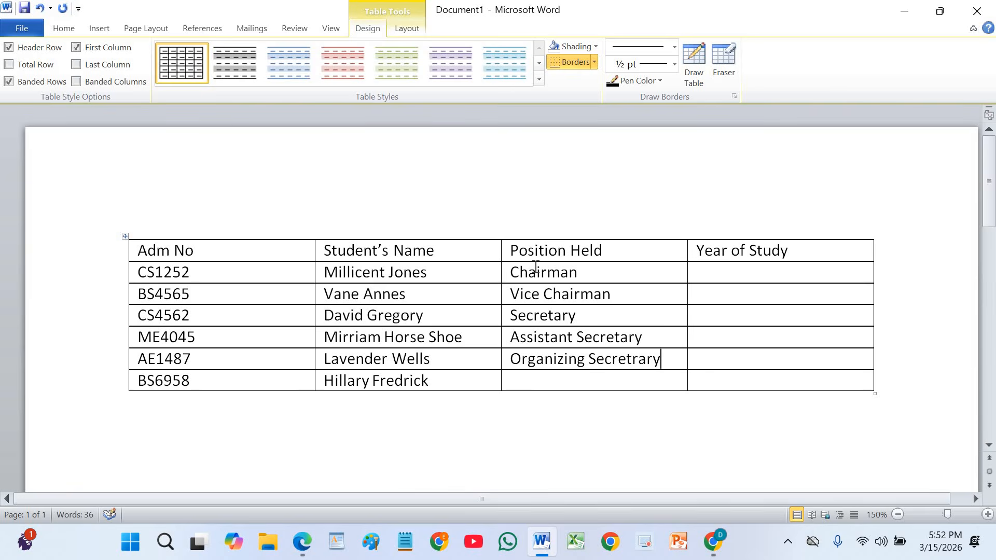
key(BackSpace)
key(BackSpace)
key(BackSpace)
key(BackSpace)
text(ary)
key(Down)
text(Treasurer)
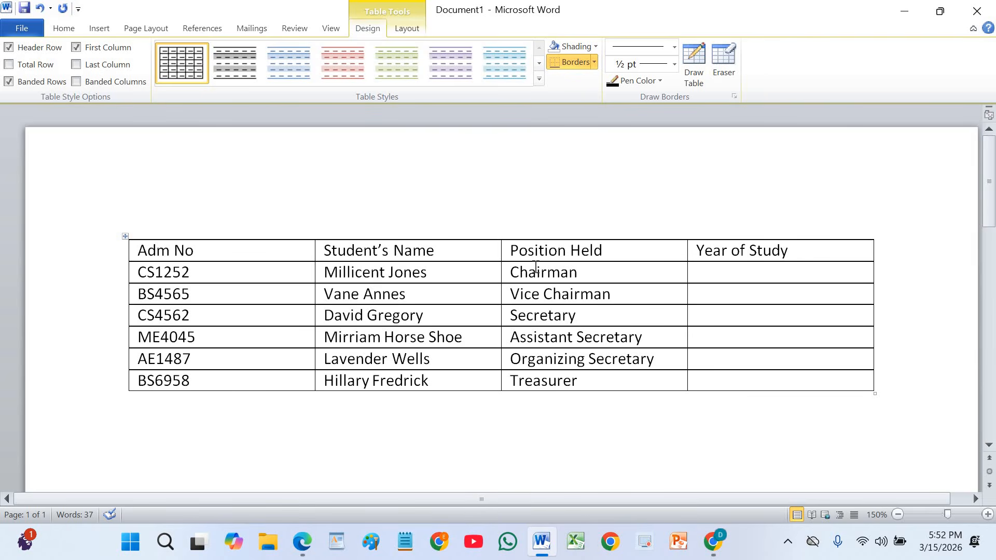
Enter 2005, 2007 and 2006 as the first three students' years in the Year of Study column.
text(2005)
text(2007)
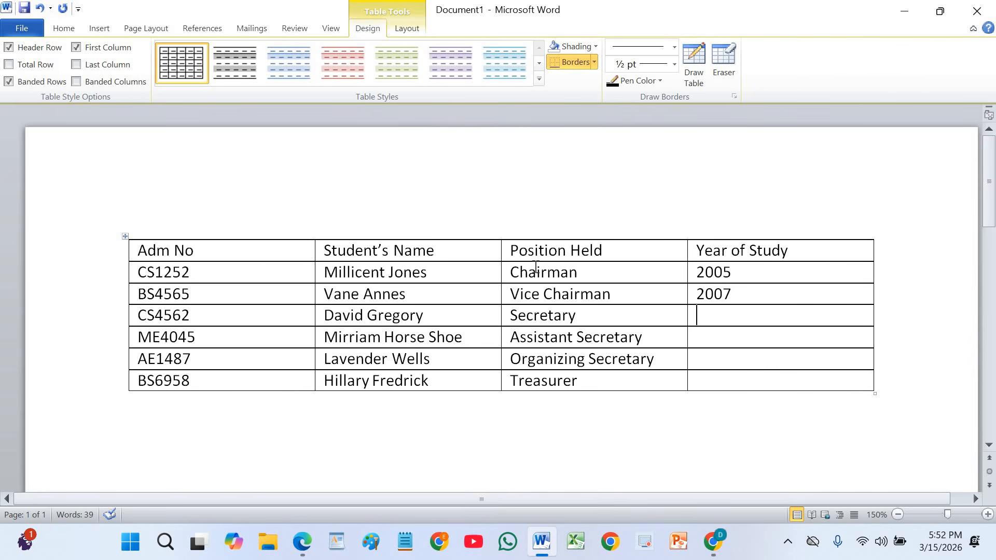
text(2000)
key(BackSpace)
text(6)
Enter 2006, 2005 and 2007 as the last three students' years of study.
key(Down)
text(2006)
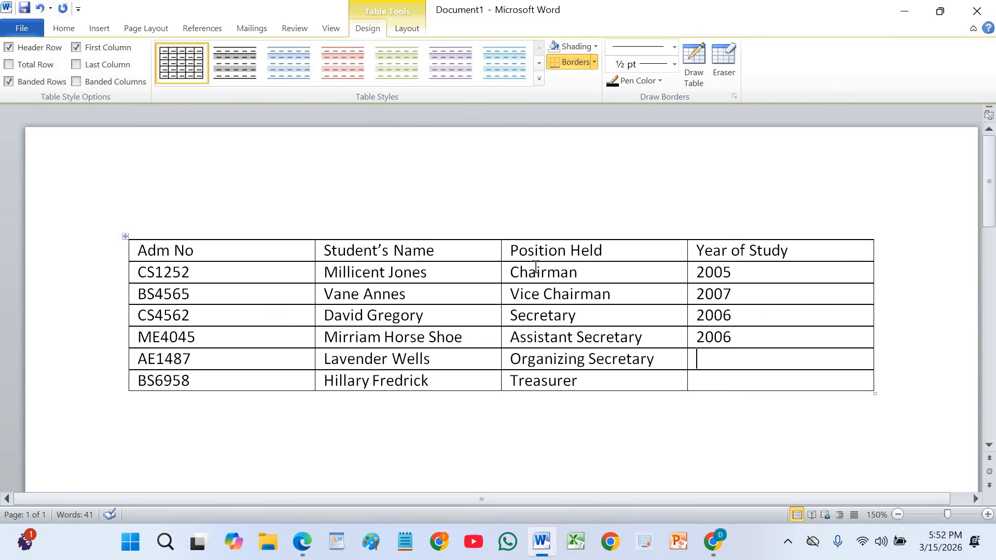
text(2000)
key(BackSpace)
text(5)
text(2007)
Save the document as List in the DANTECH COMPUTER SOLUTIONS folder on the Desktop.
click(26, 32)
key(Escape)
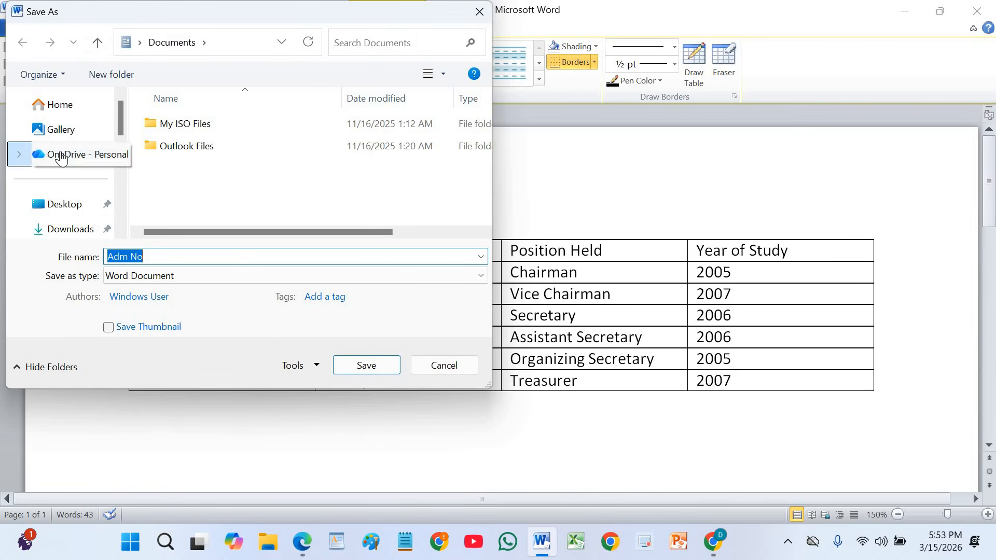
click(61, 206)
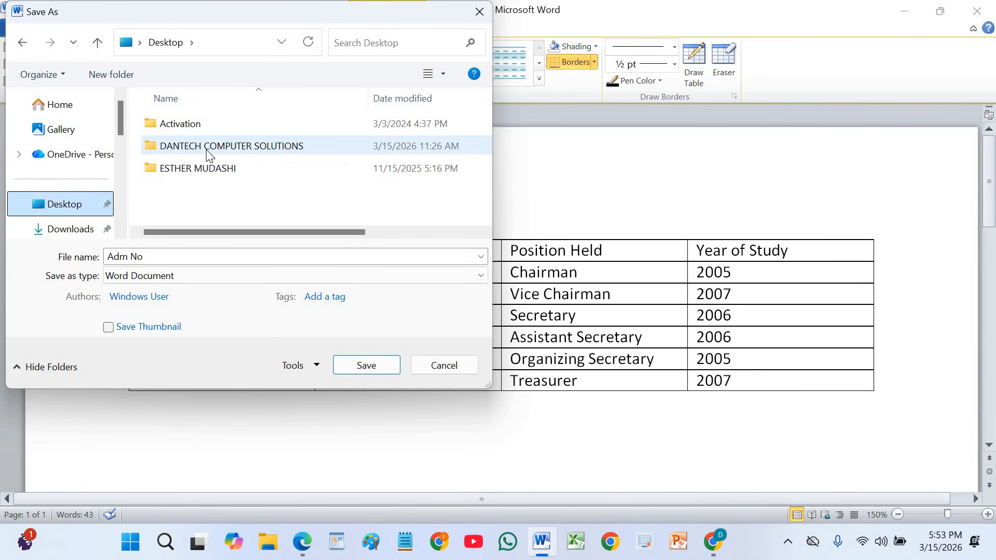
double_click(269, 149)
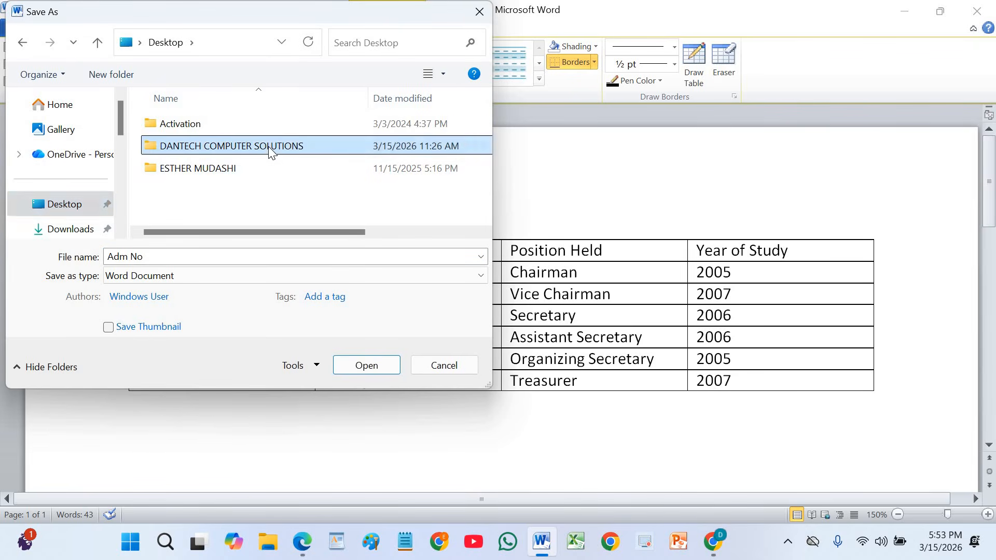
click(157, 258)
text(List)
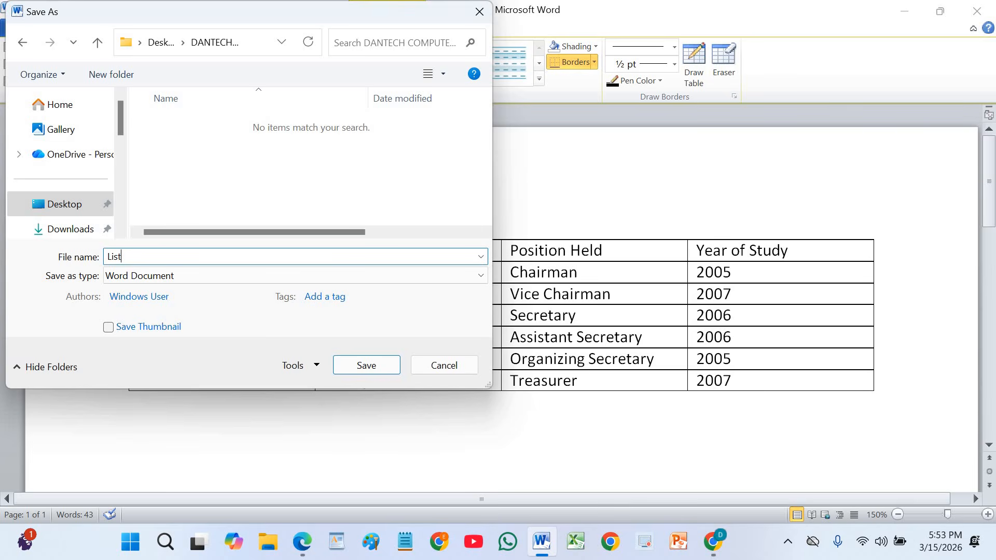
click(368, 369)
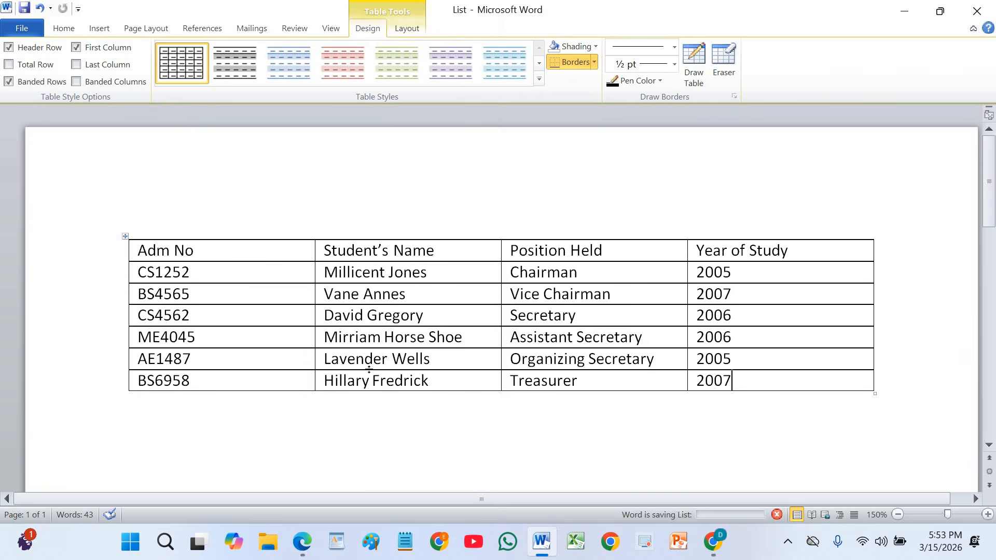
Read the exercise's page-setup and certificate instructions in the PDF.
scroll(478, 356, down, 7)
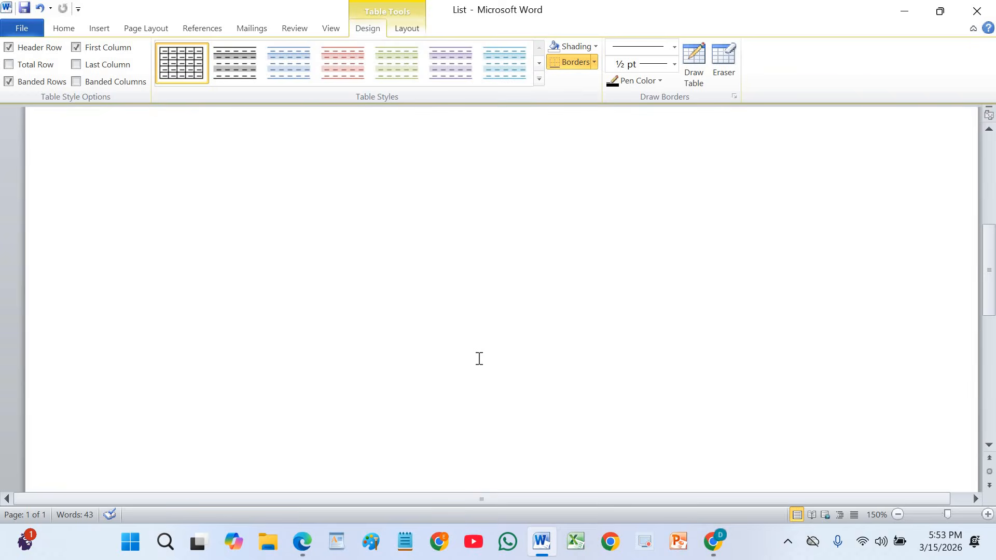
scroll(479, 358, up, 8)
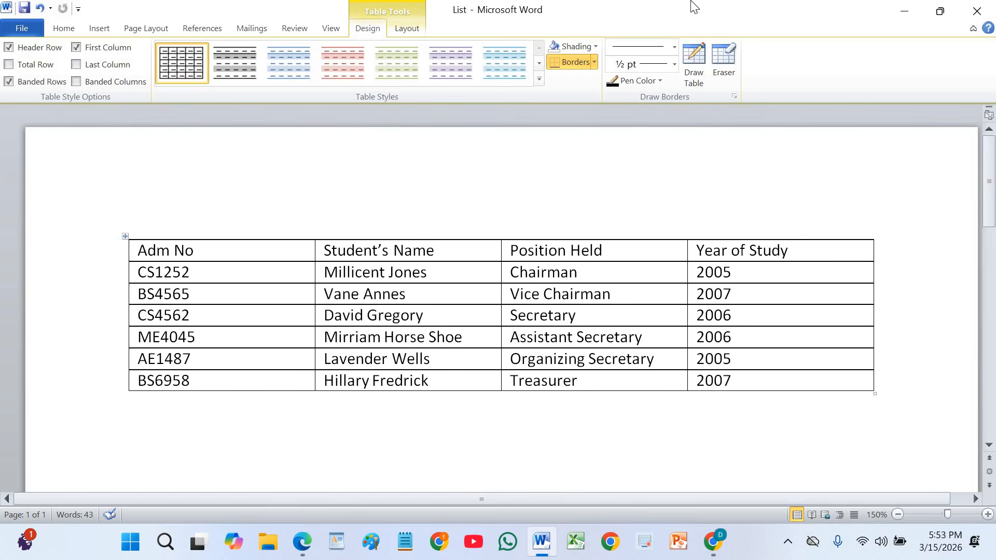
click(904, 10)
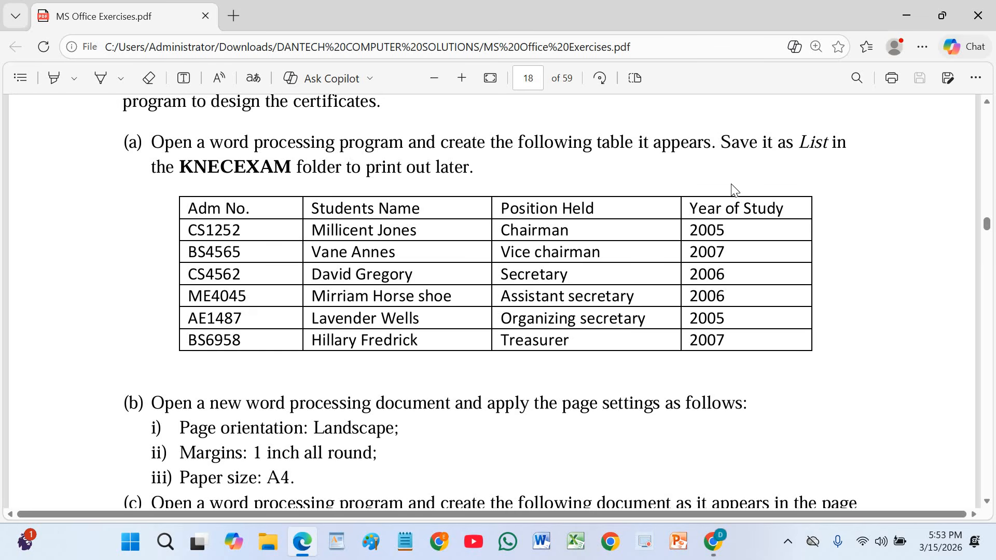
scroll(456, 265, down, 3)
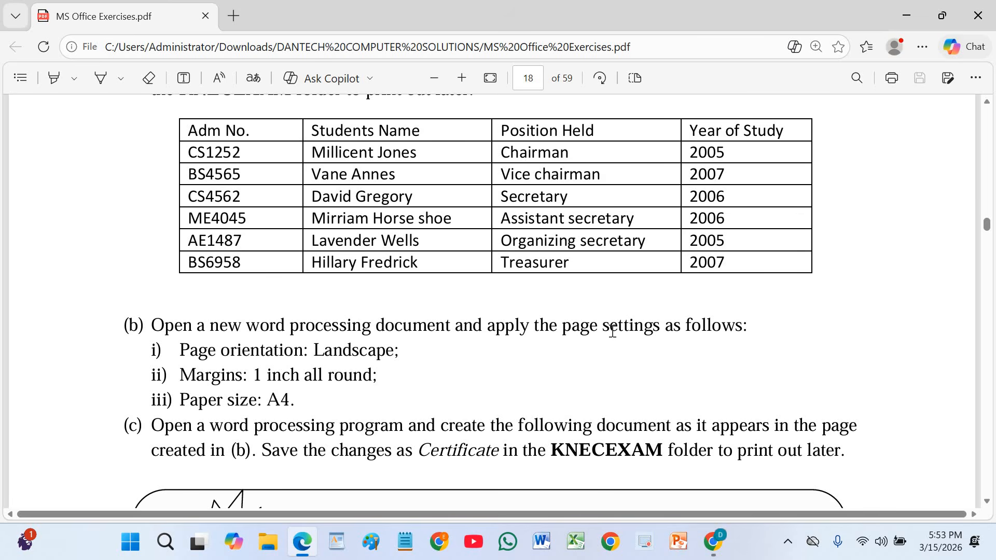
scroll(612, 331, down, 3)
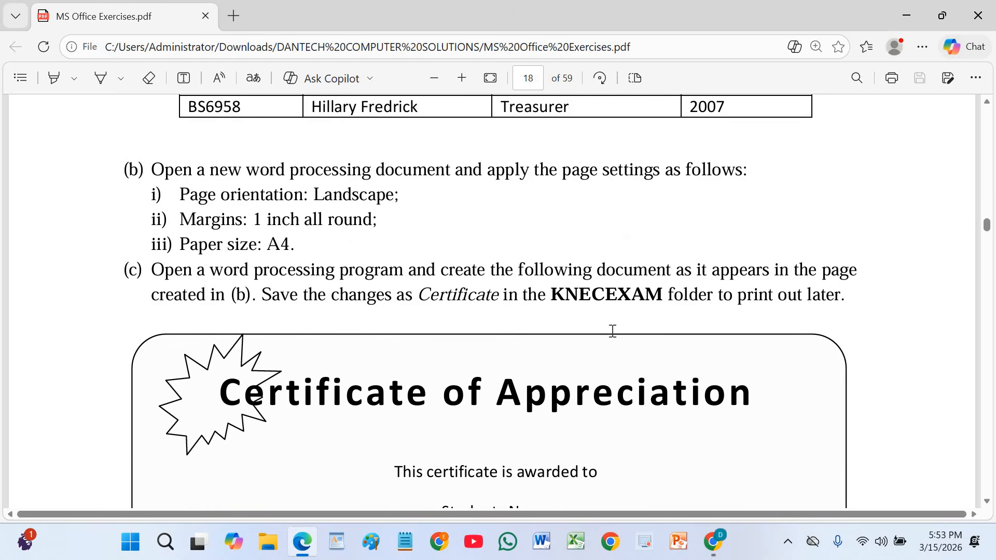
scroll(612, 331, down, 2)
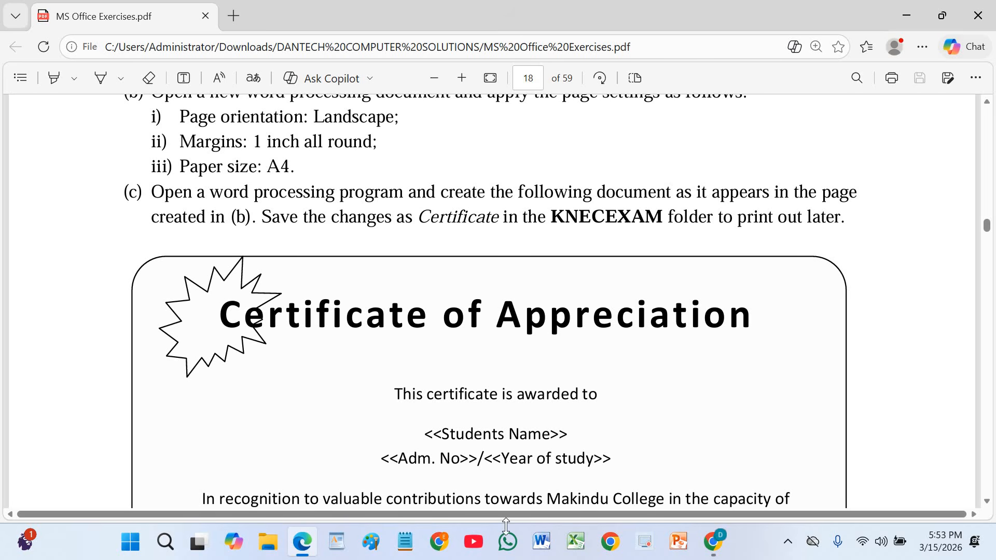
Set the new blank document's page orientation to Landscape.
click(541, 541)
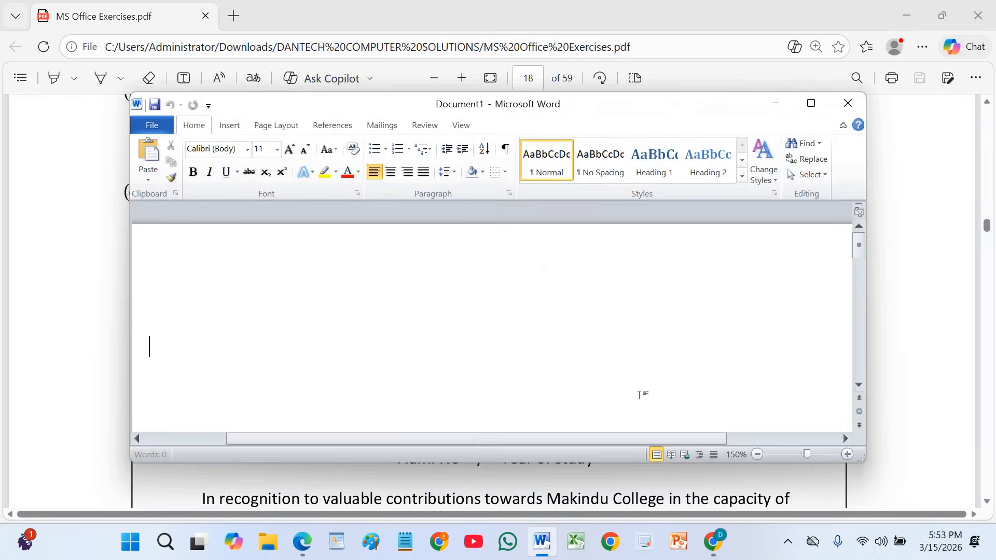
click(812, 102)
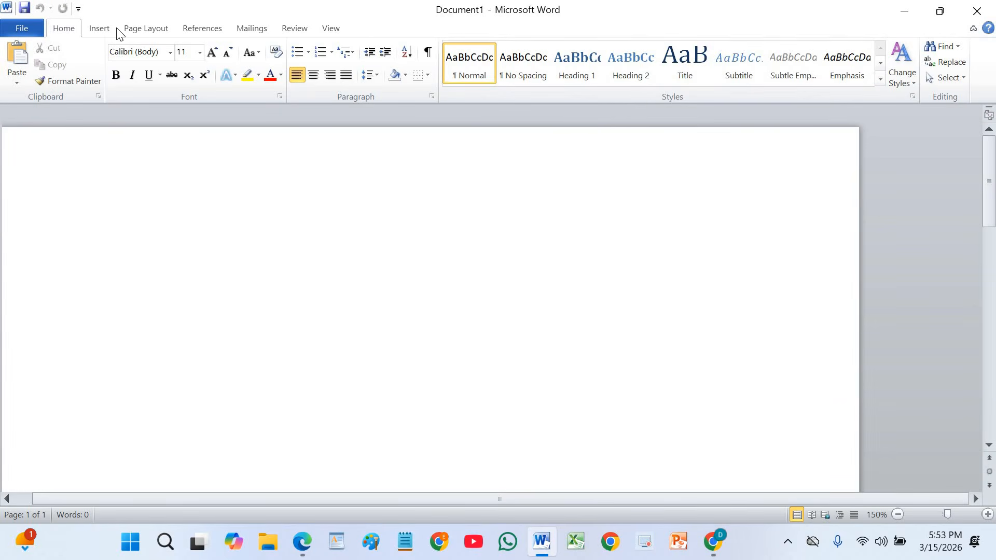
click(148, 30)
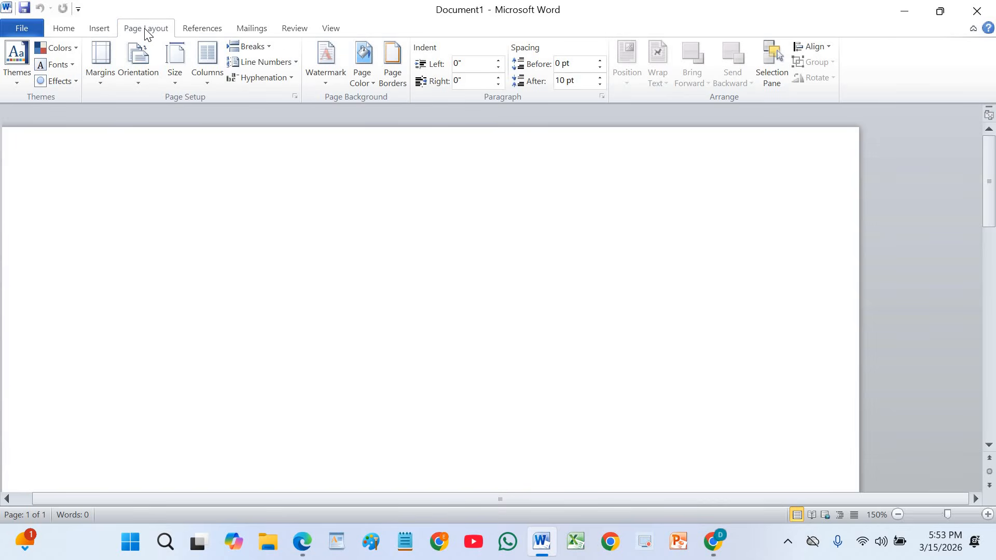
click(129, 76)
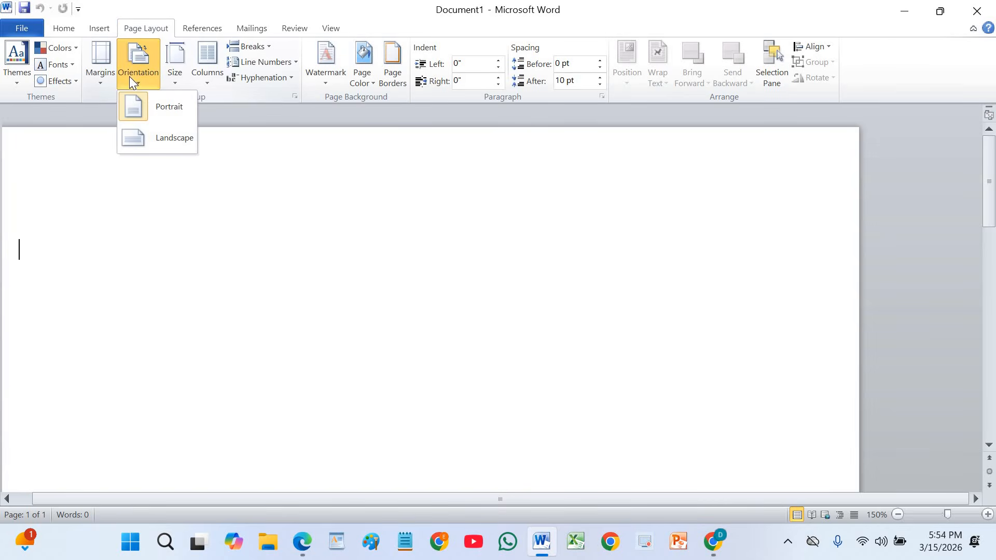
click(149, 139)
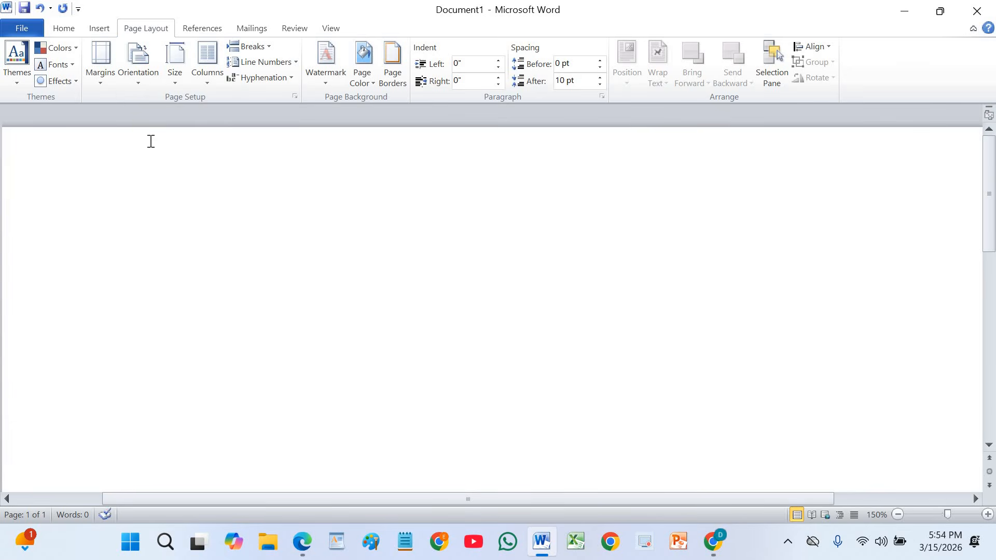
Apply Normal margins of 1 inch all round and set the paper size to A4.
click(98, 65)
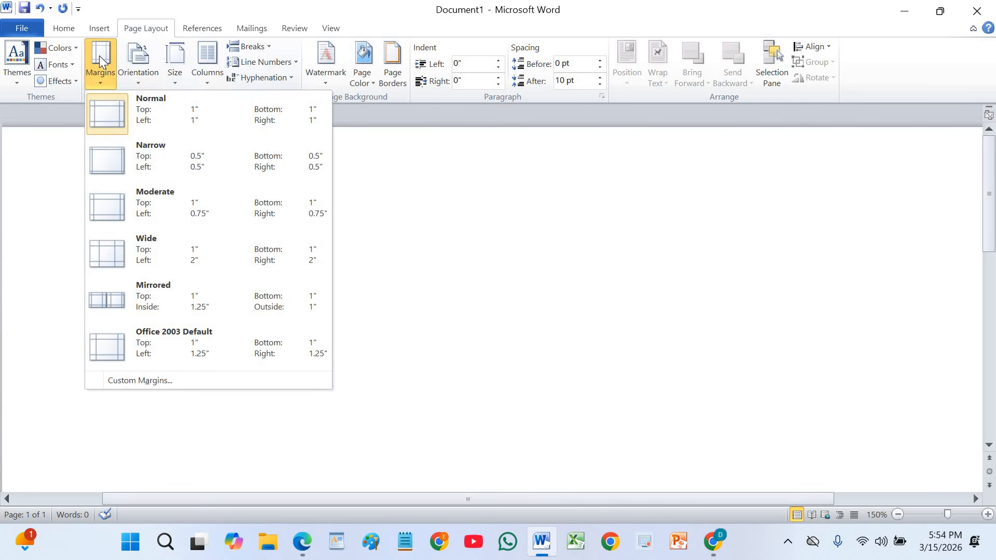
click(113, 110)
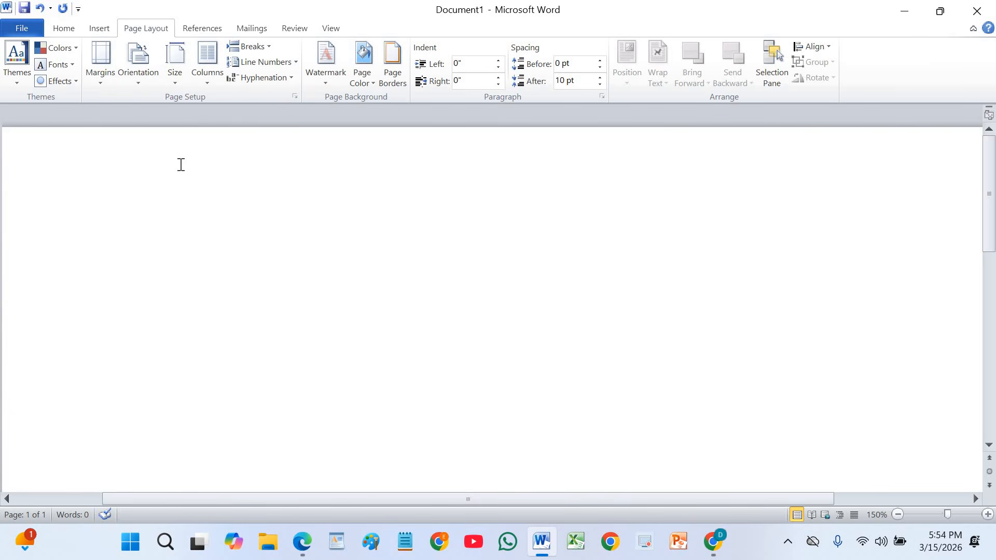
click(174, 76)
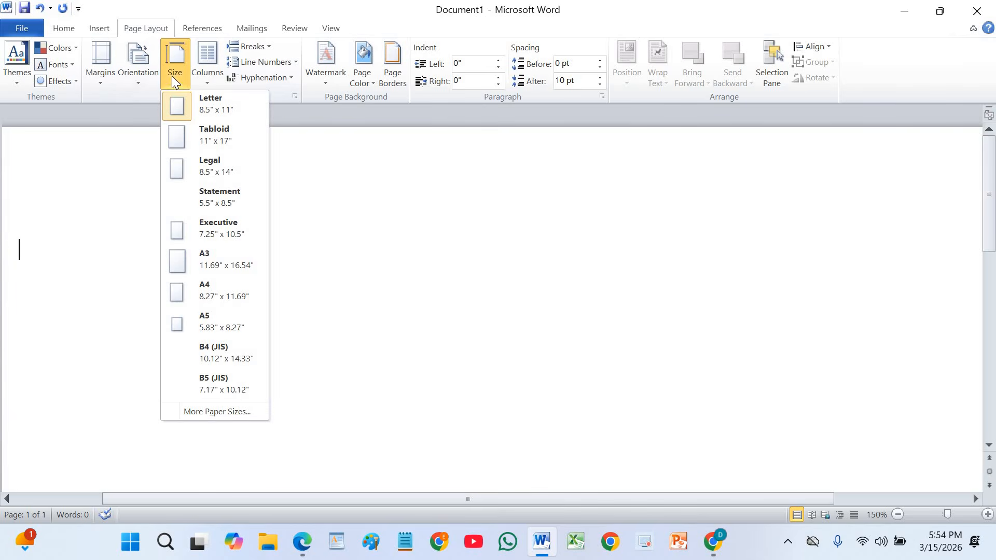
click(210, 292)
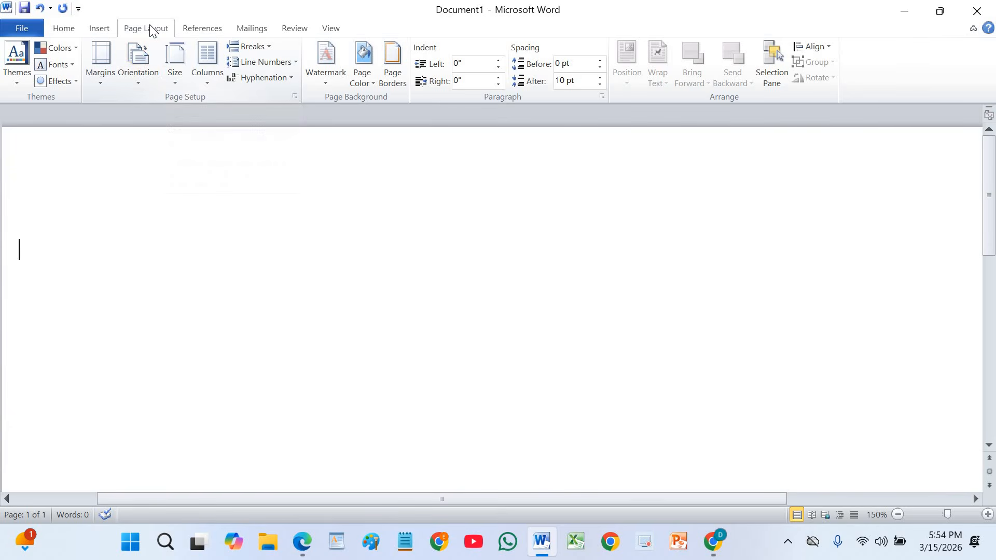
Check the orientation, margin and paper size settings, and view the certificate design in the PDF.
click(137, 85)
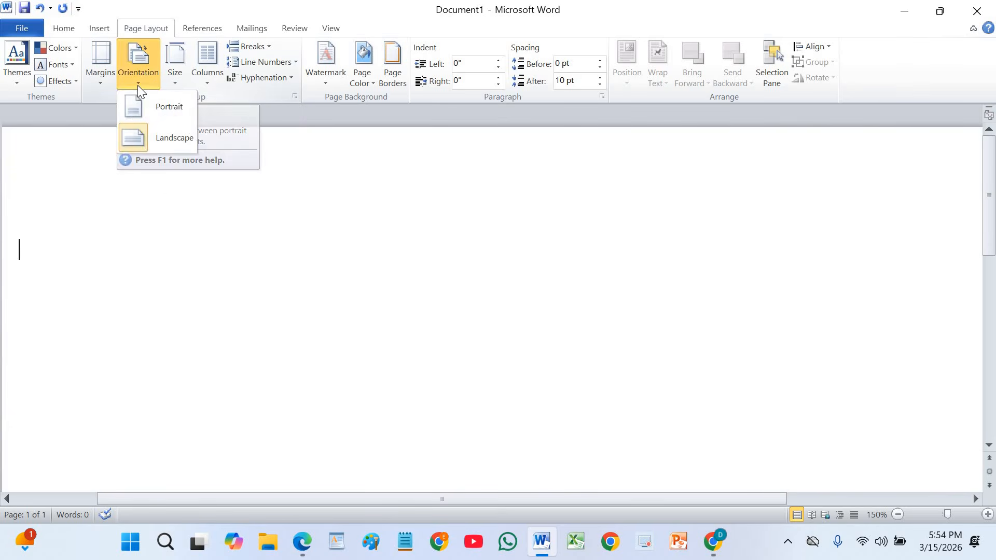
click(105, 79)
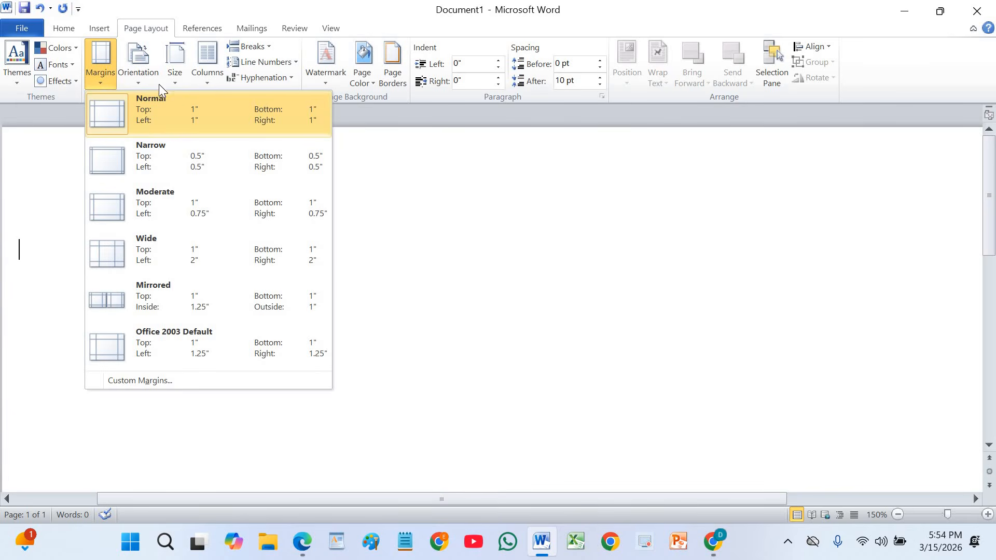
click(175, 73)
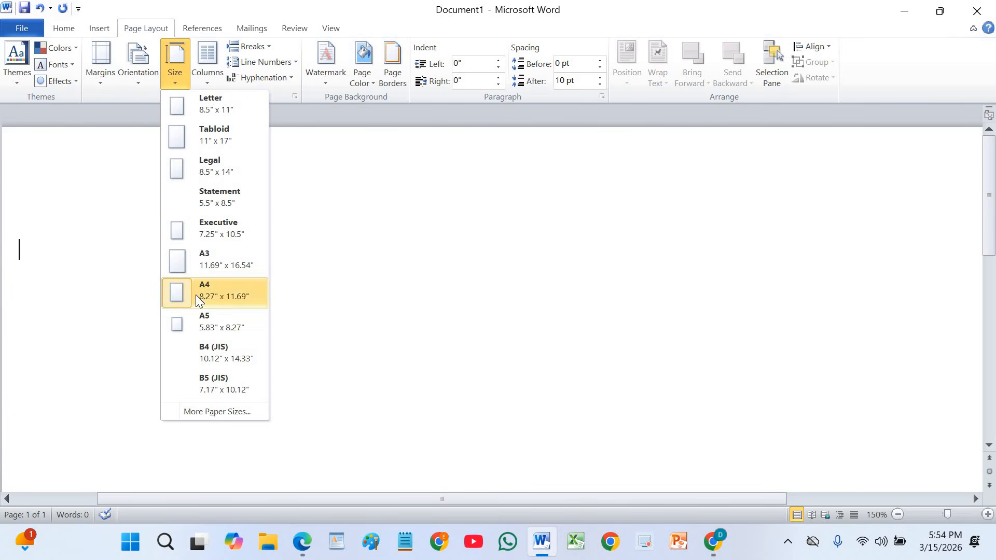
click(70, 234)
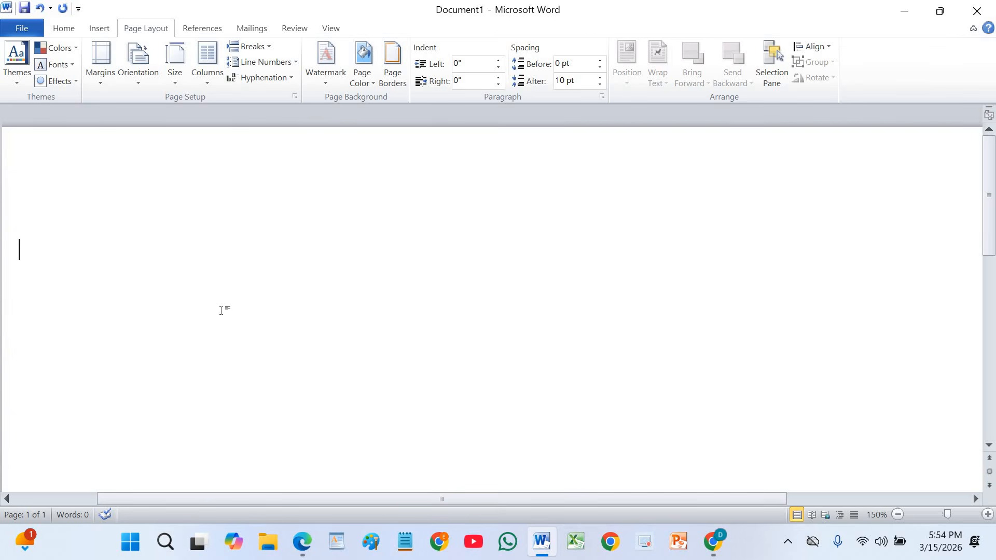
click(303, 542)
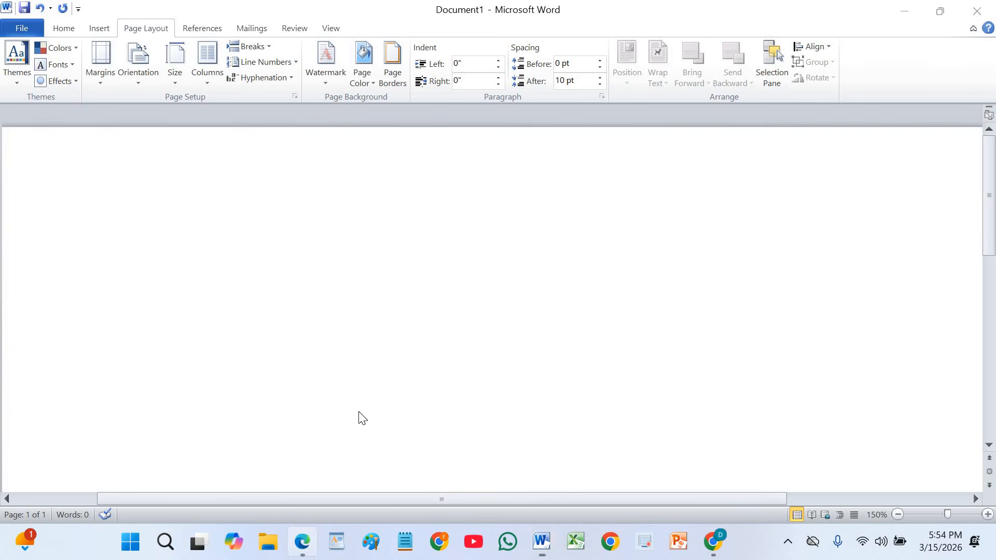
scroll(601, 339, down, 3)
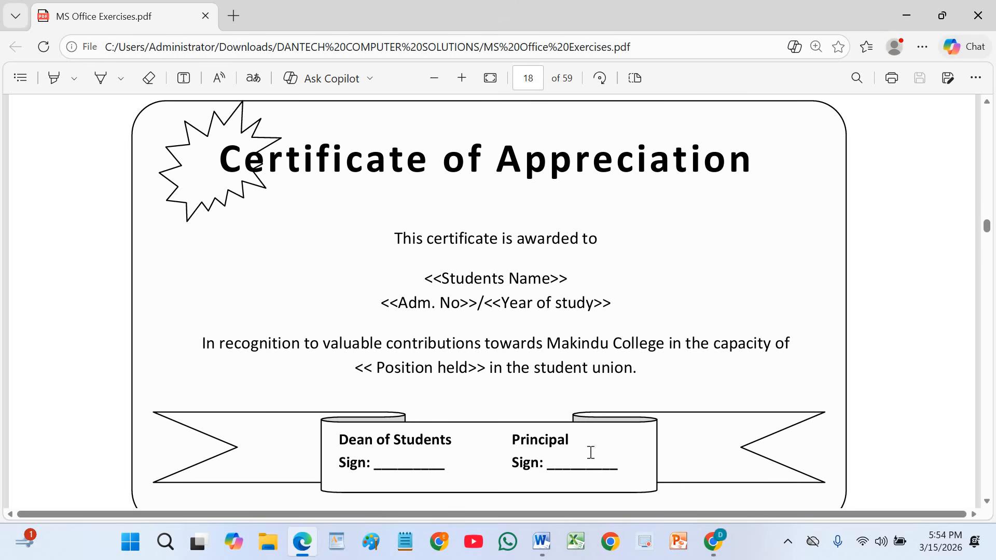
click(541, 540)
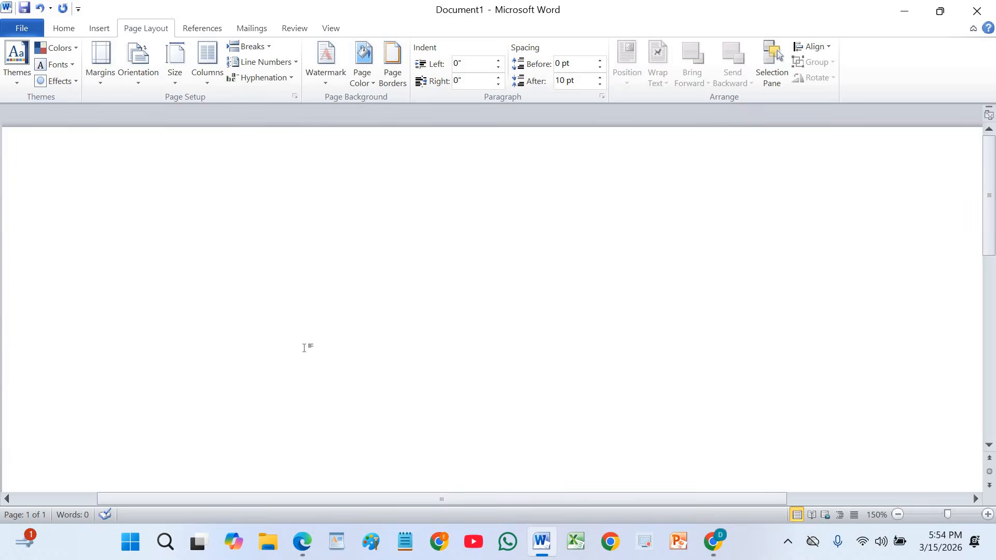
Save the document as Certificate in Rich Text Format inside the DANTECH COMPUTER SOLUTIONS folder on the Desktop.
click(18, 30)
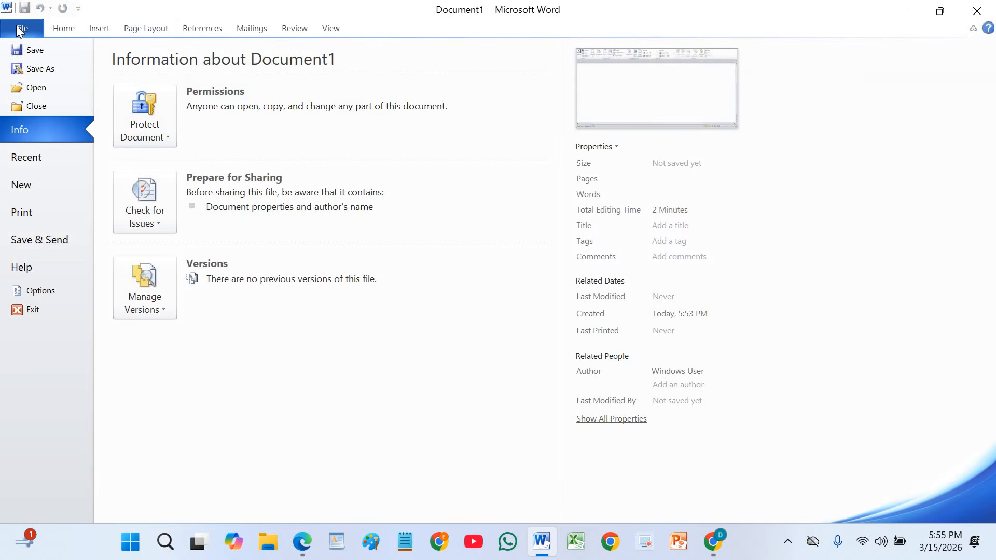
click(32, 72)
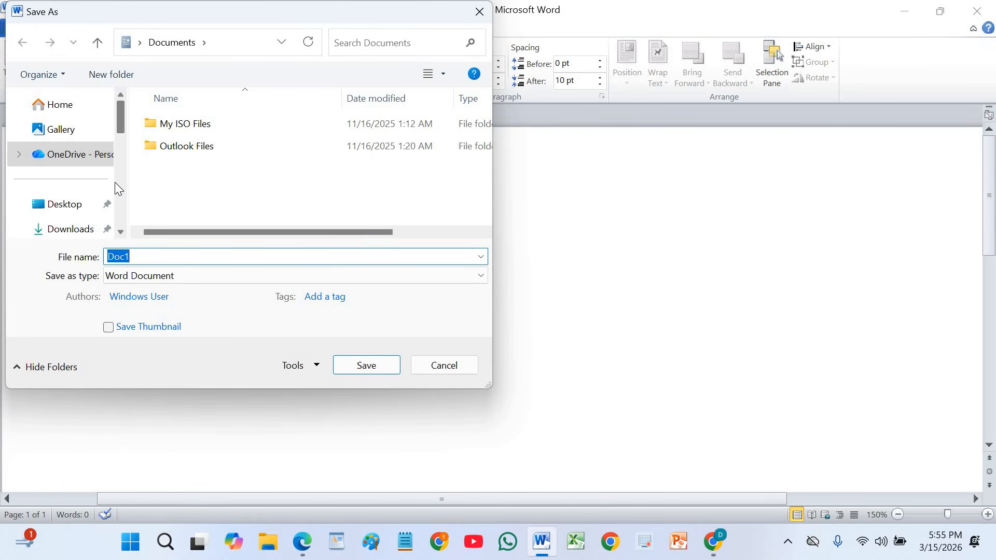
text(Certificate)
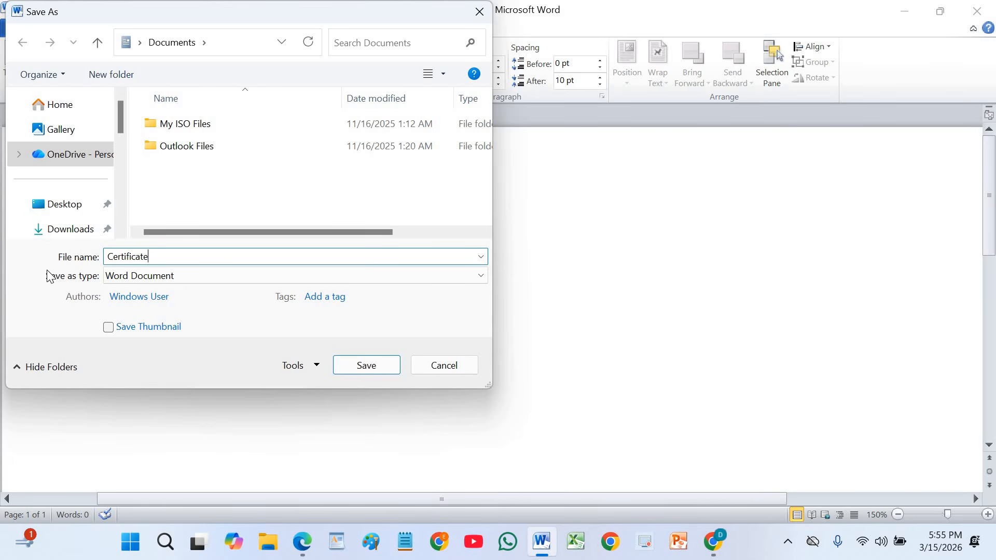
click(132, 276)
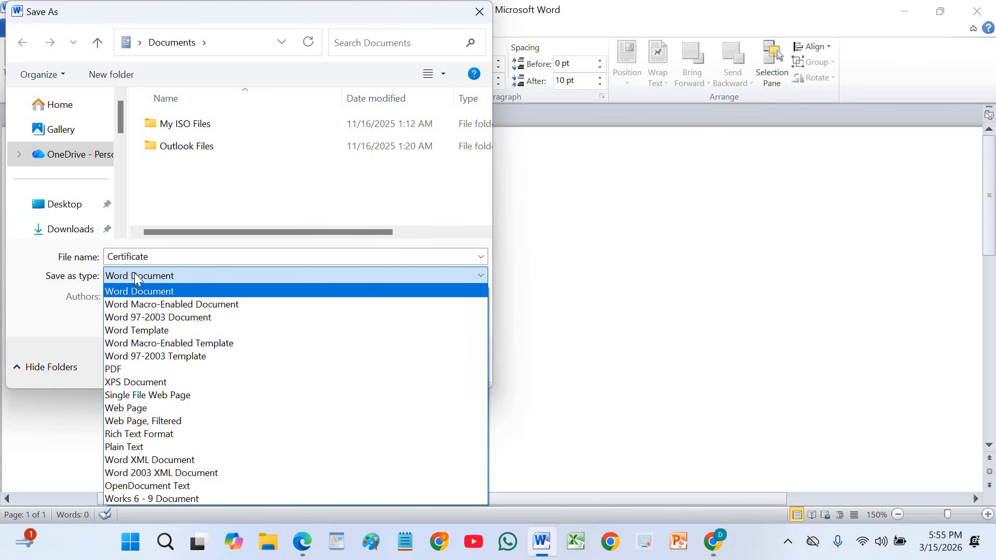
click(148, 435)
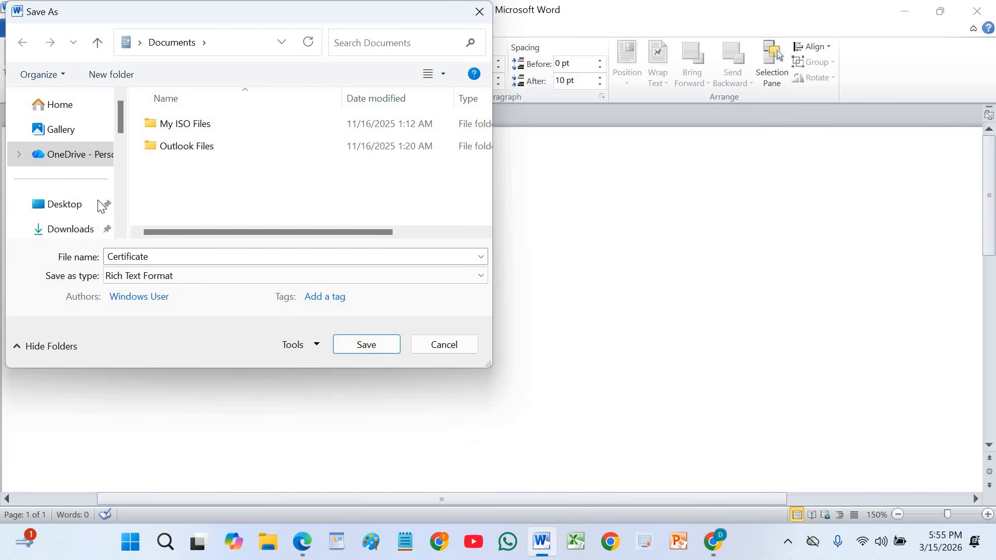
click(63, 207)
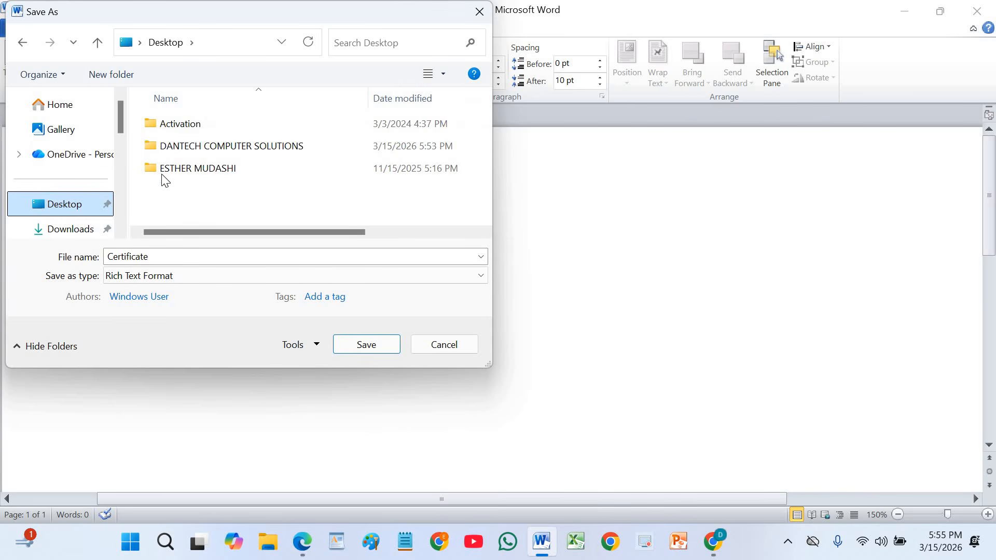
double_click(197, 148)
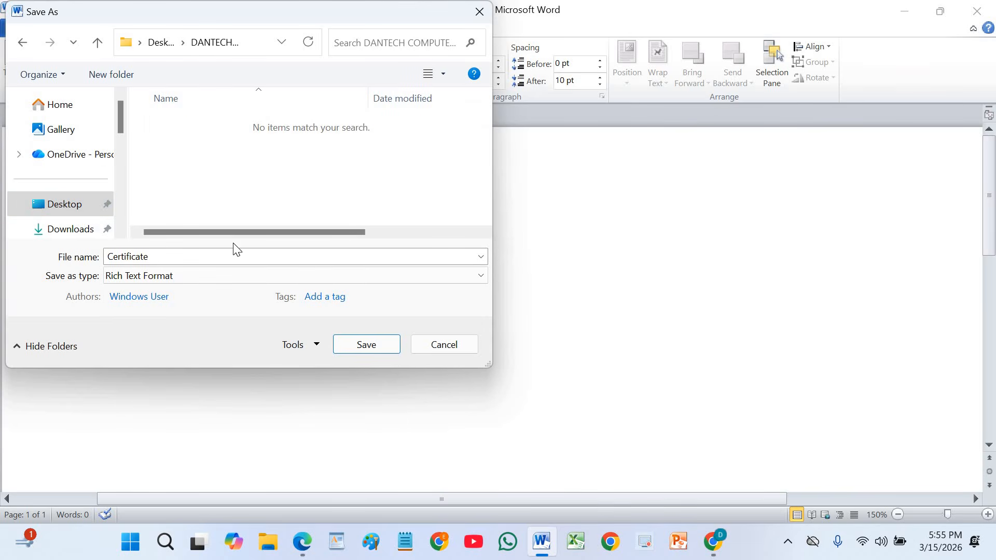
click(363, 345)
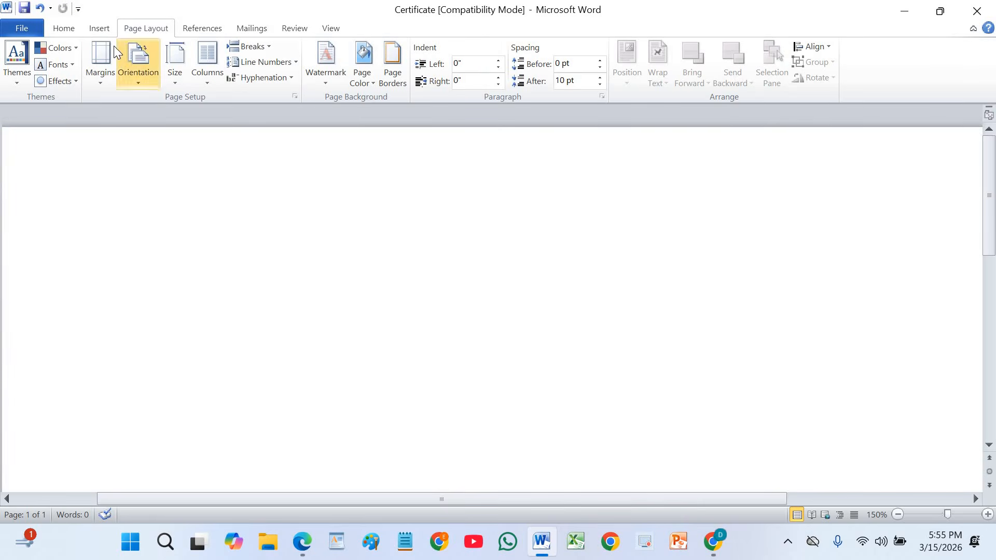
Draw a rounded rectangle across the page, about 7.02 inches wide and 3.86 inches tall.
click(100, 30)
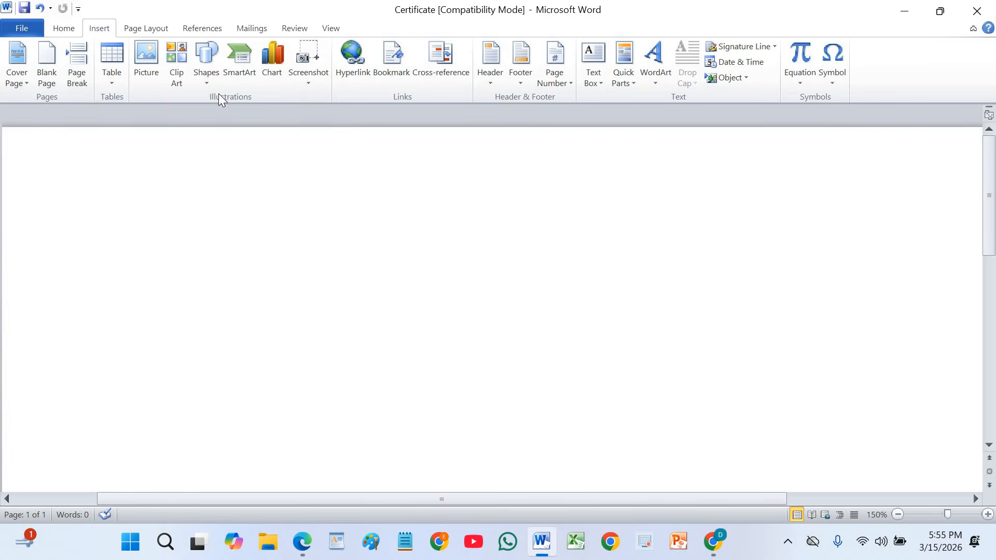
click(212, 61)
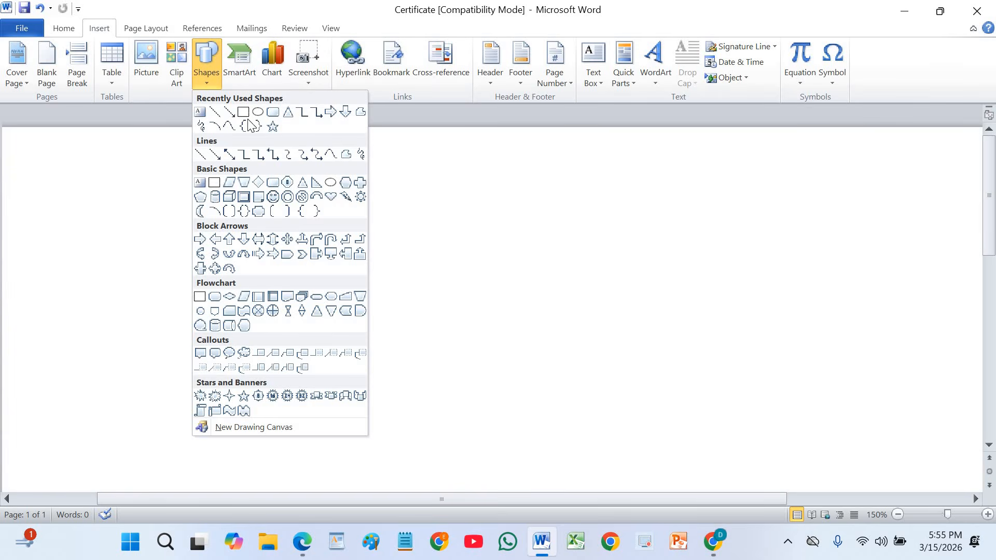
click(273, 112)
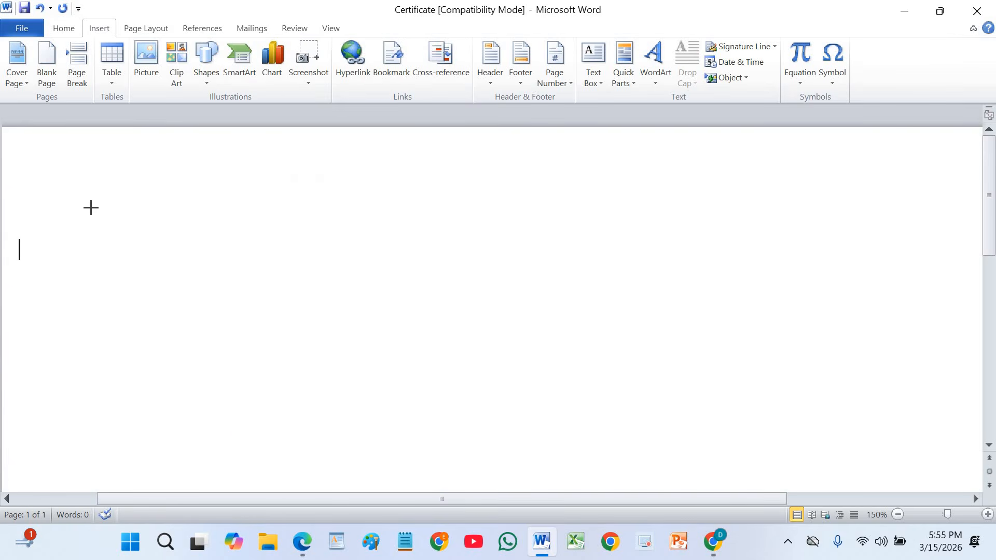
mouse_move(577, 418)
mouse_down()
mouse_move(758, 460)
mouse_move(846, 493)
mouse_move(847, 449)
mouse_move(863, 415)
mouse_up()
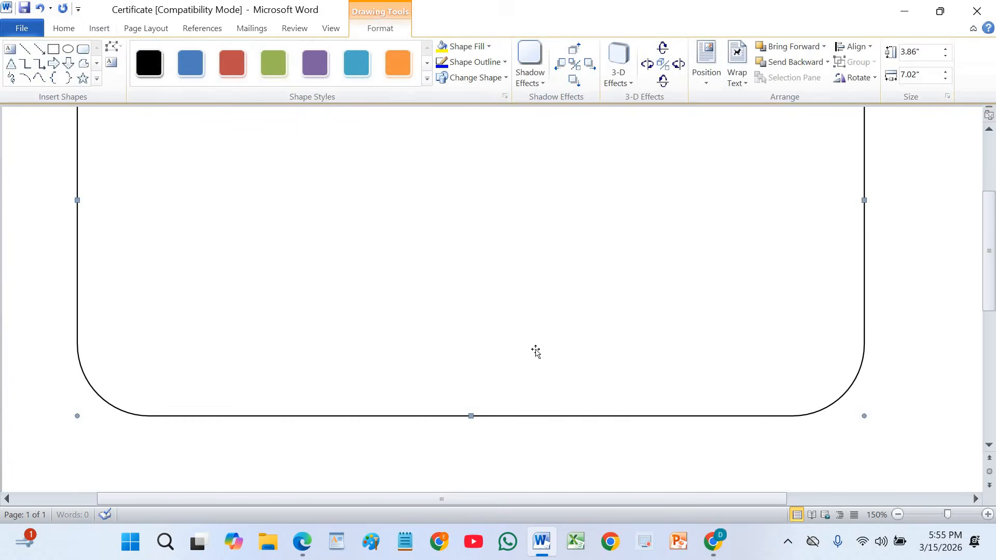
Apply the black outline shape style to the rounded rectangle.
scroll(422, 303, up, 3)
scroll(423, 303, down, 2)
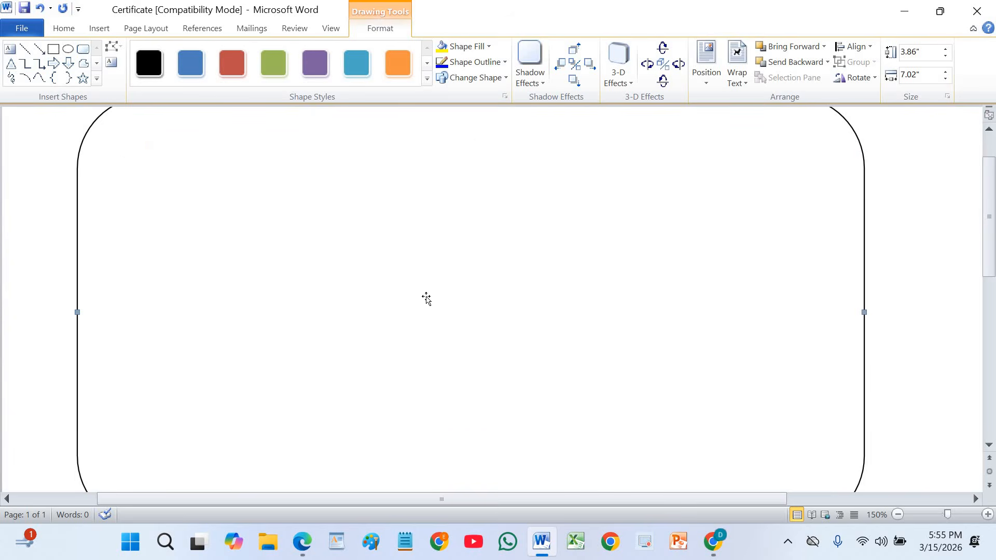
scroll(424, 290, up, 2)
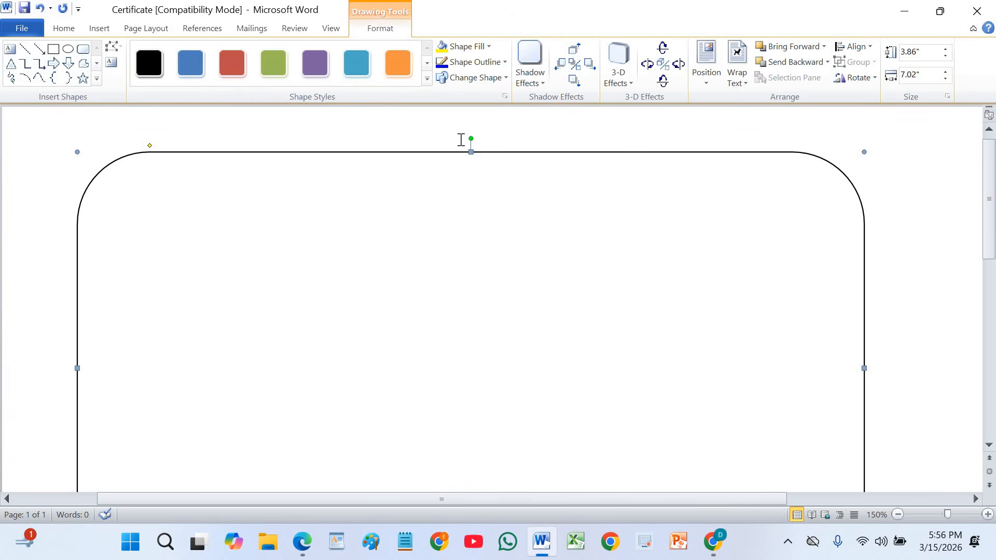
click(427, 79)
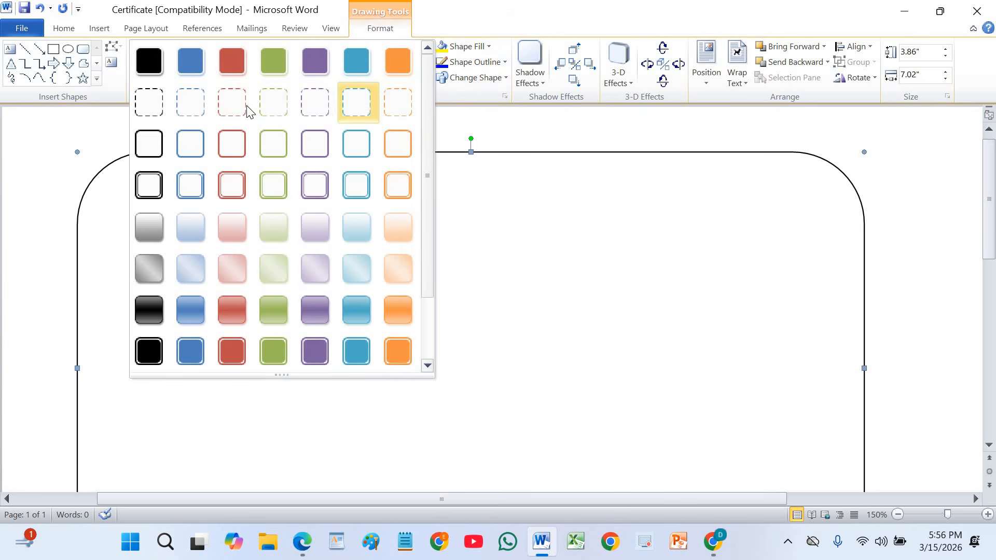
click(142, 145)
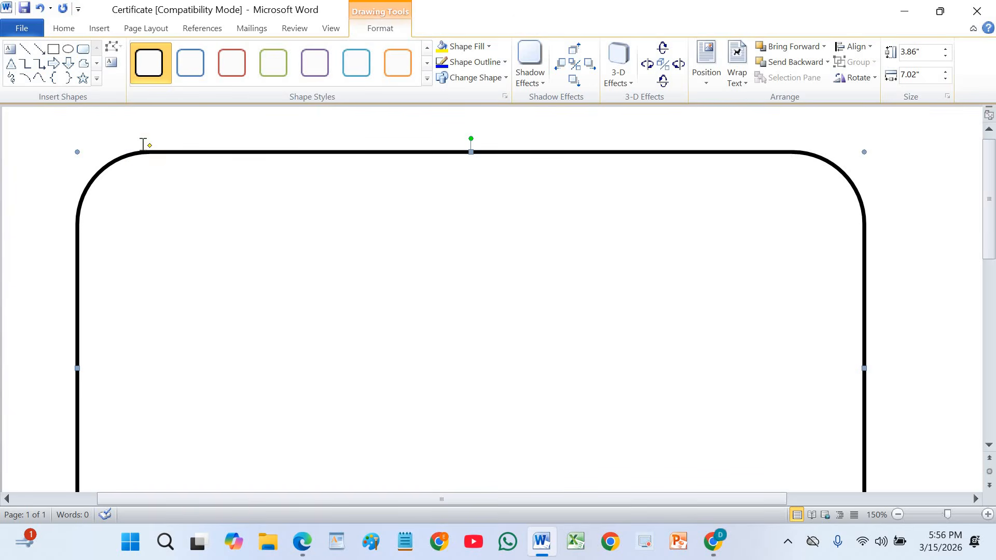
Add text inside the rectangle, enlarging the font to 12 pt and centring the paragraph.
right_click(369, 197)
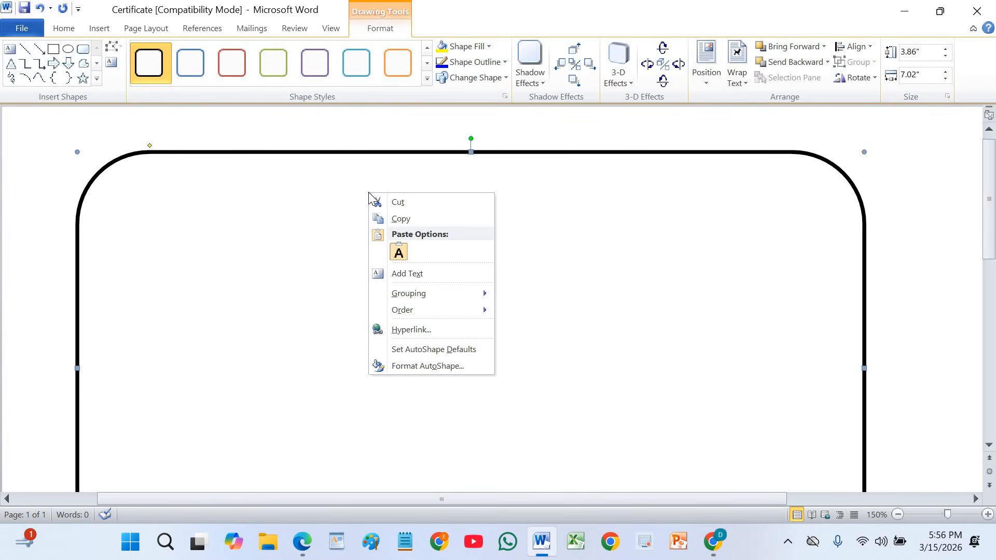
click(409, 274)
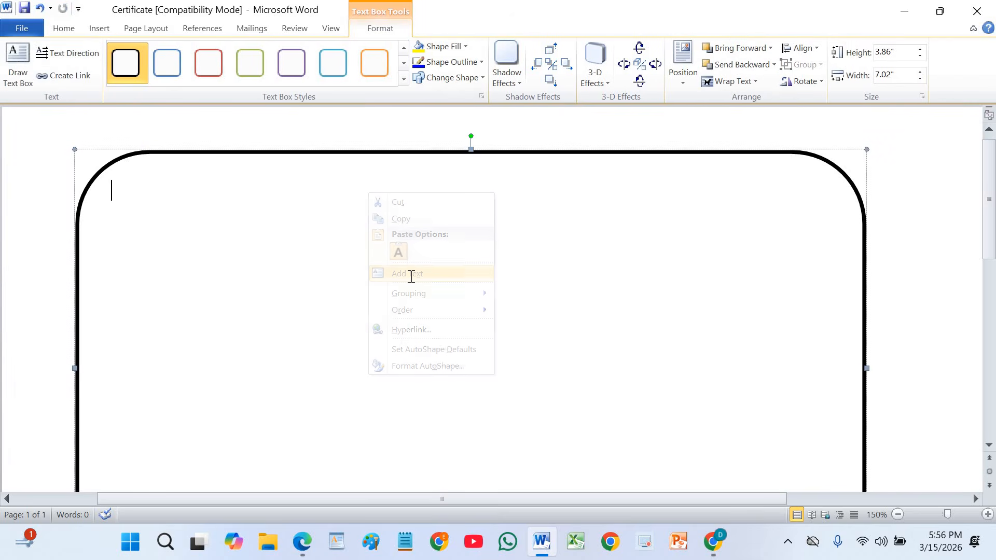
click(70, 31)
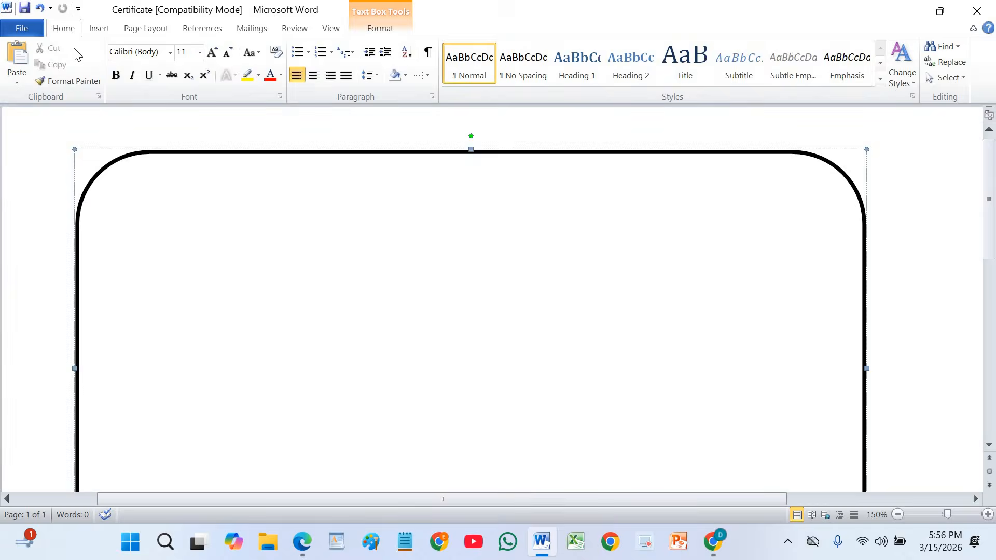
click(213, 54)
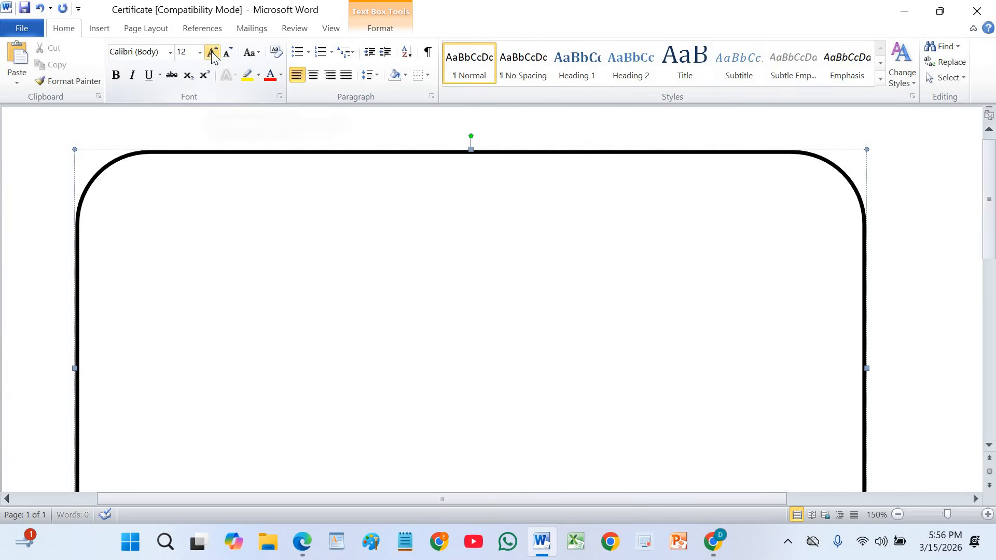
click(313, 79)
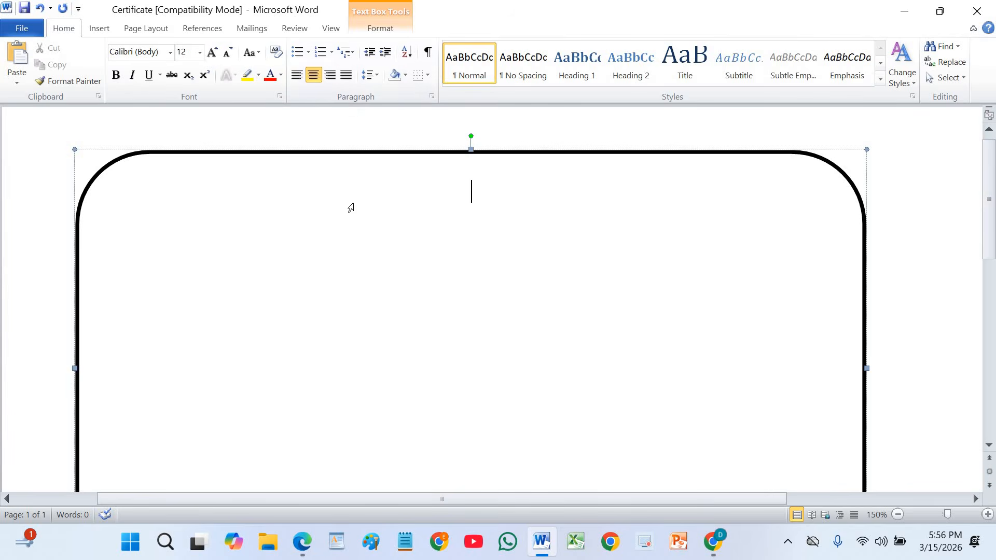
Type the heading Certificate of Appreciation and start a new line.
text(Certificate )
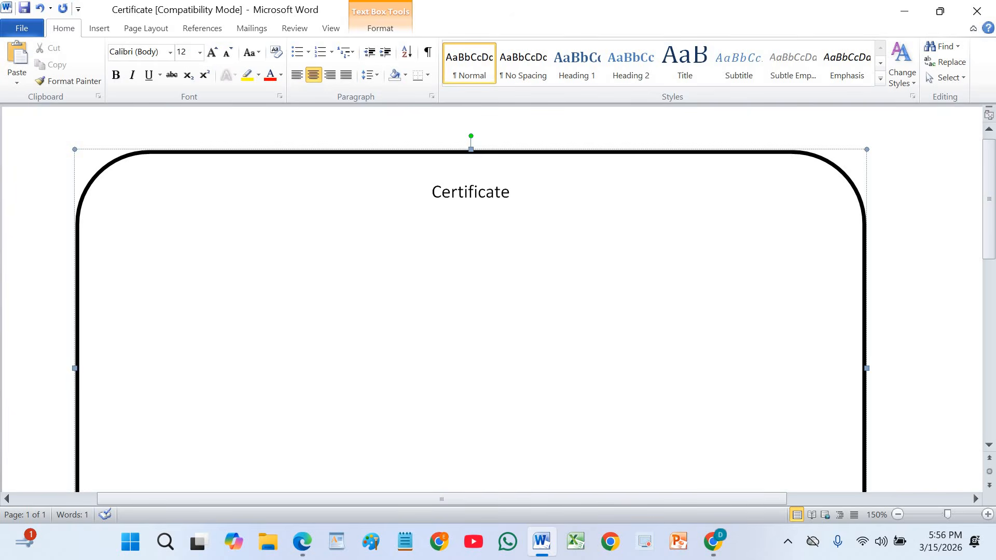
text(of)
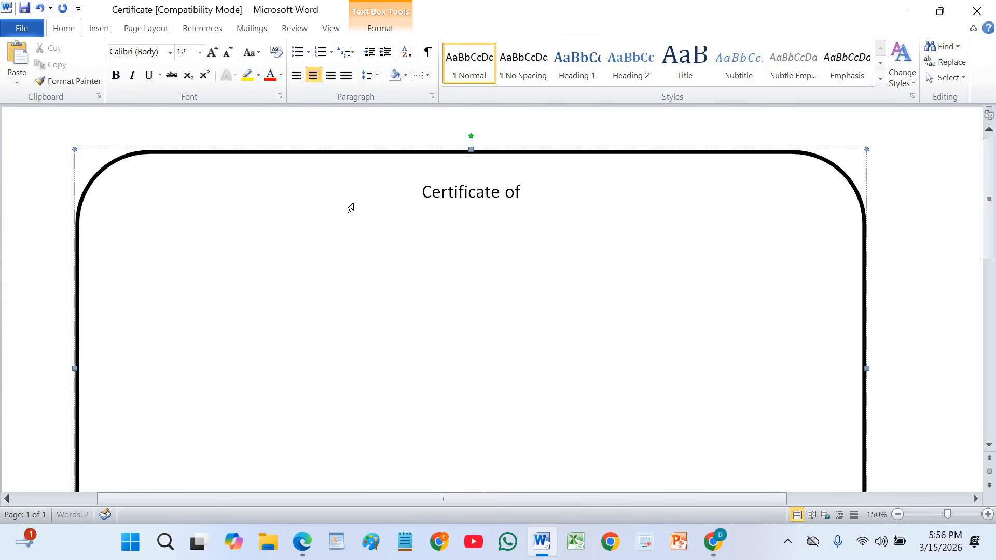
text( Appre)
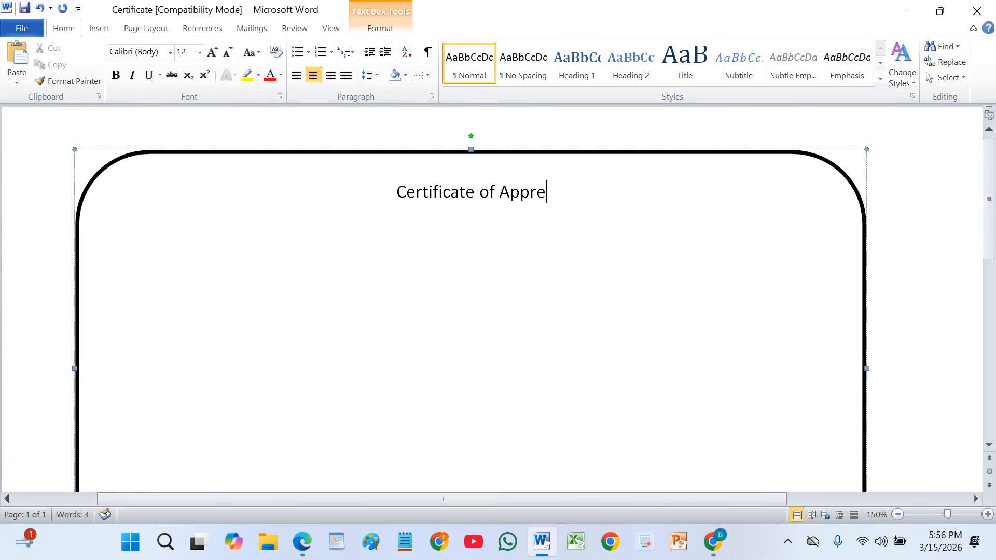
text(ciation)
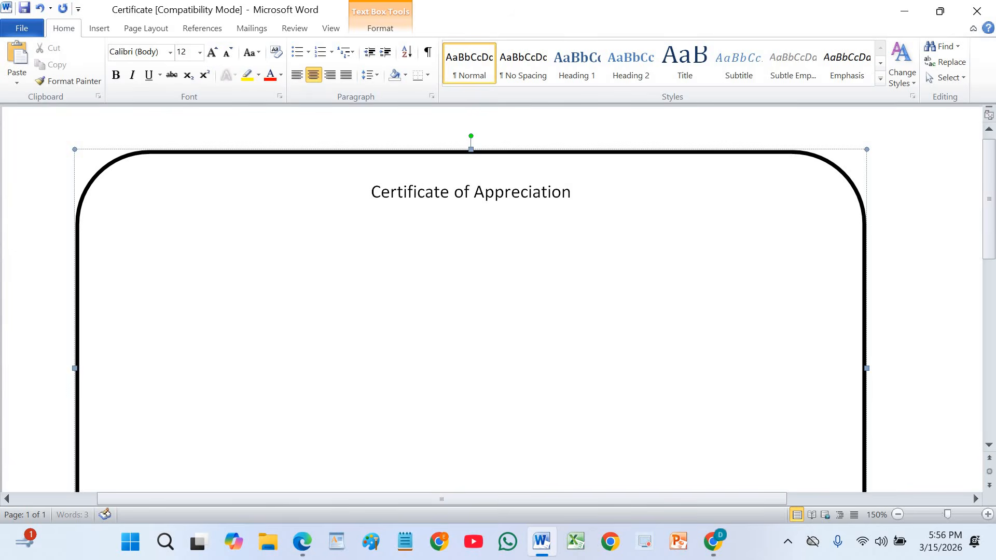
key(Return)
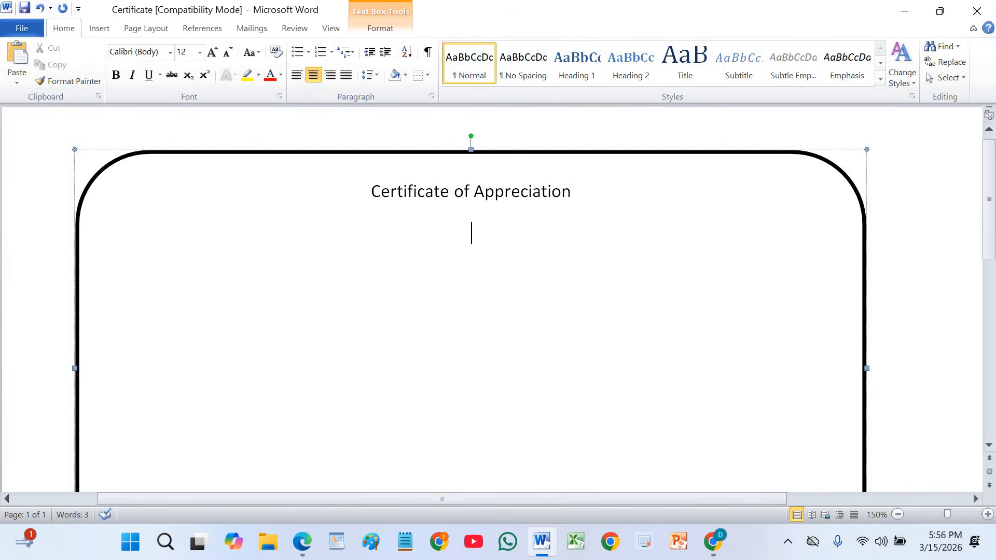
Type This certificate is on the second line.
text(This certif)
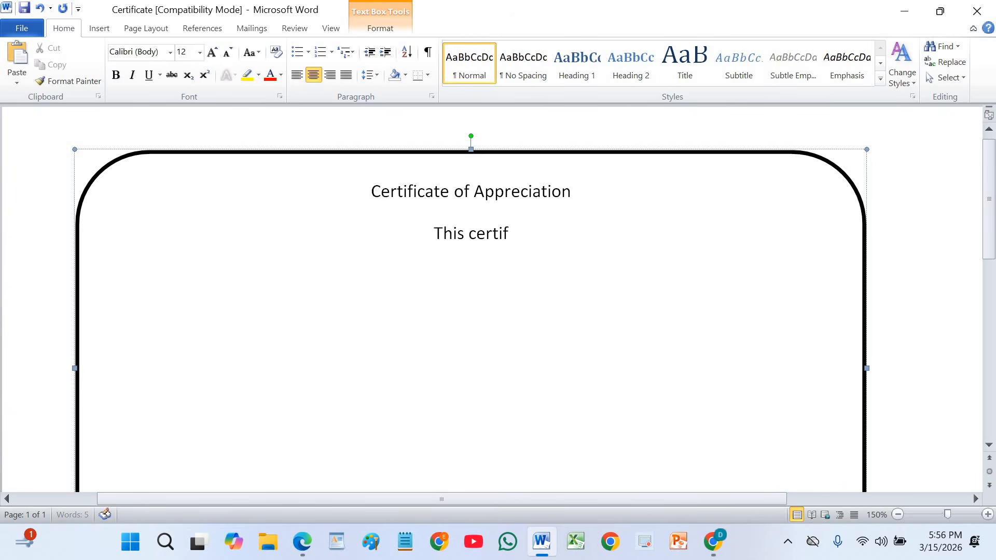
text(icate is)
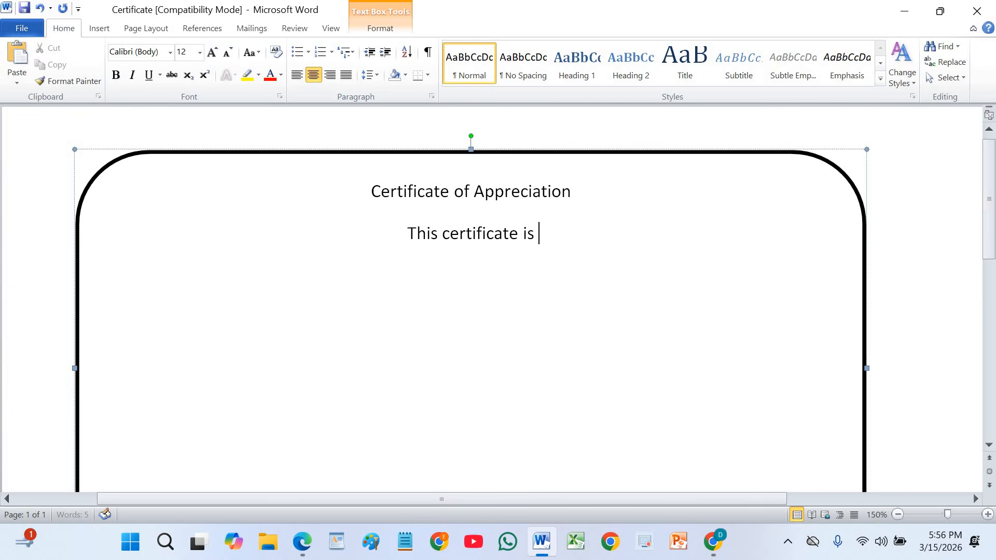